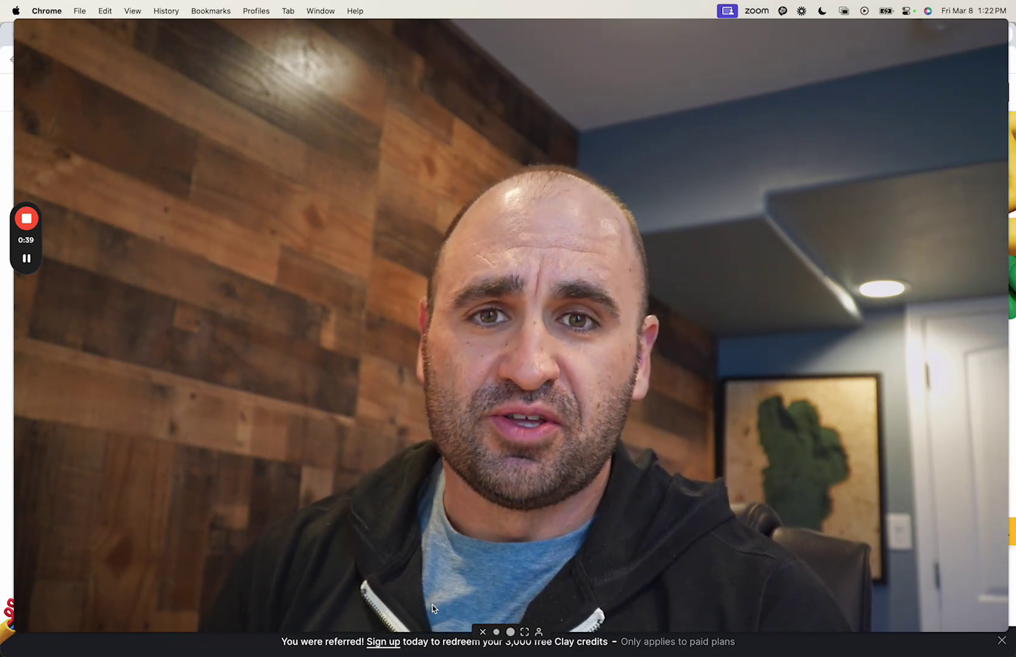
Step: Scroll the Clay templates gallery to find the 'Automate pre-call research for AEs' card
{"action": "left_click", "coordinate": [497, 631]}
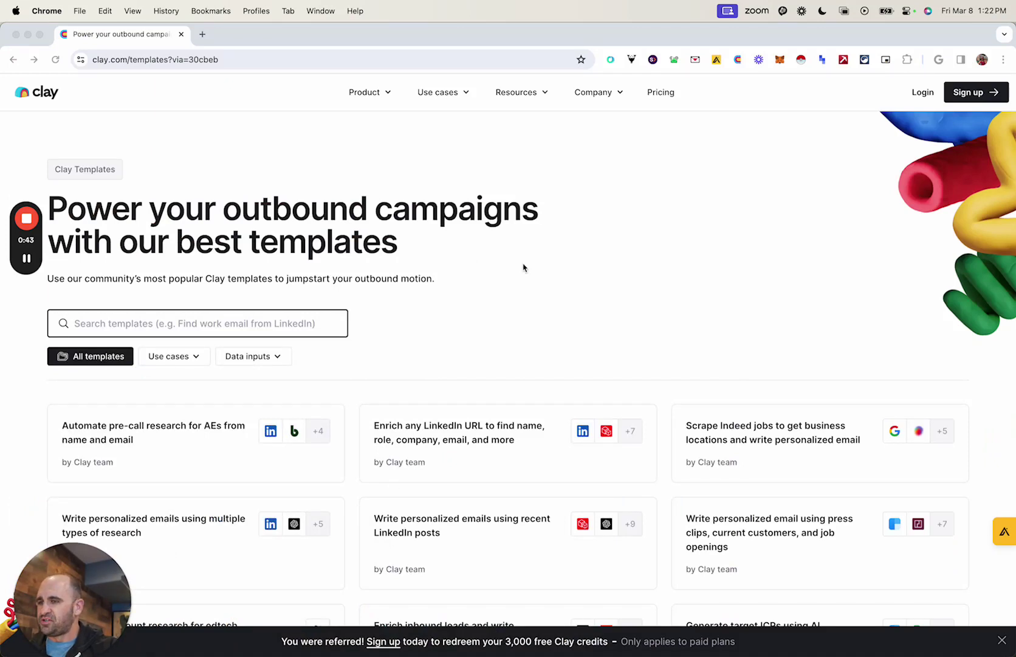
{"action": "left_click", "coordinate": [523, 267]}
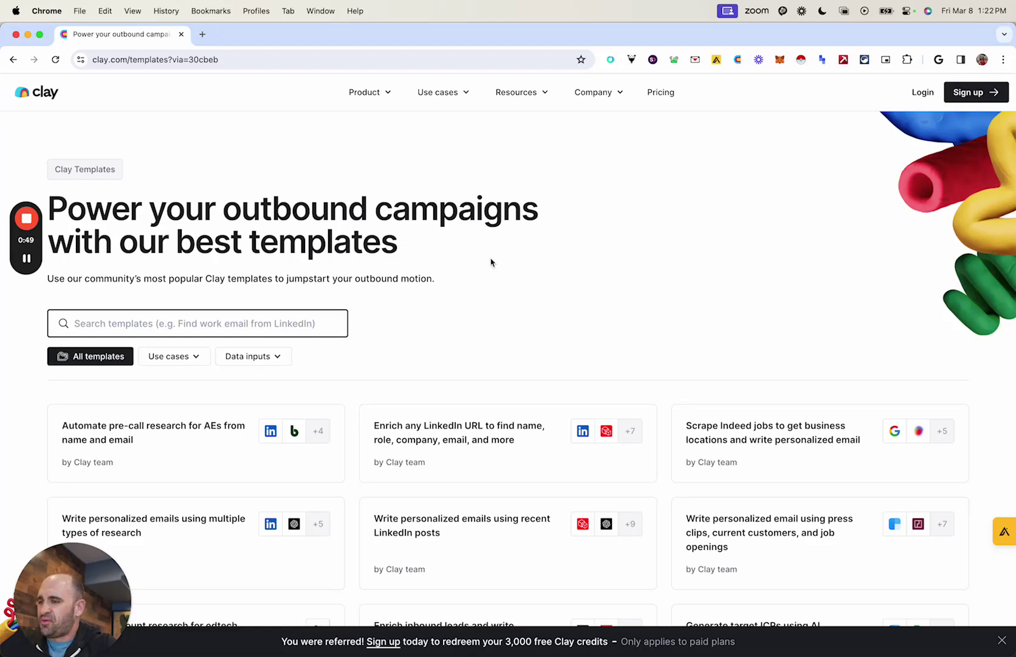
{"action": "scroll", "coordinate": [456, 316], "scroll_direction": "down", "scroll_amount": 5}
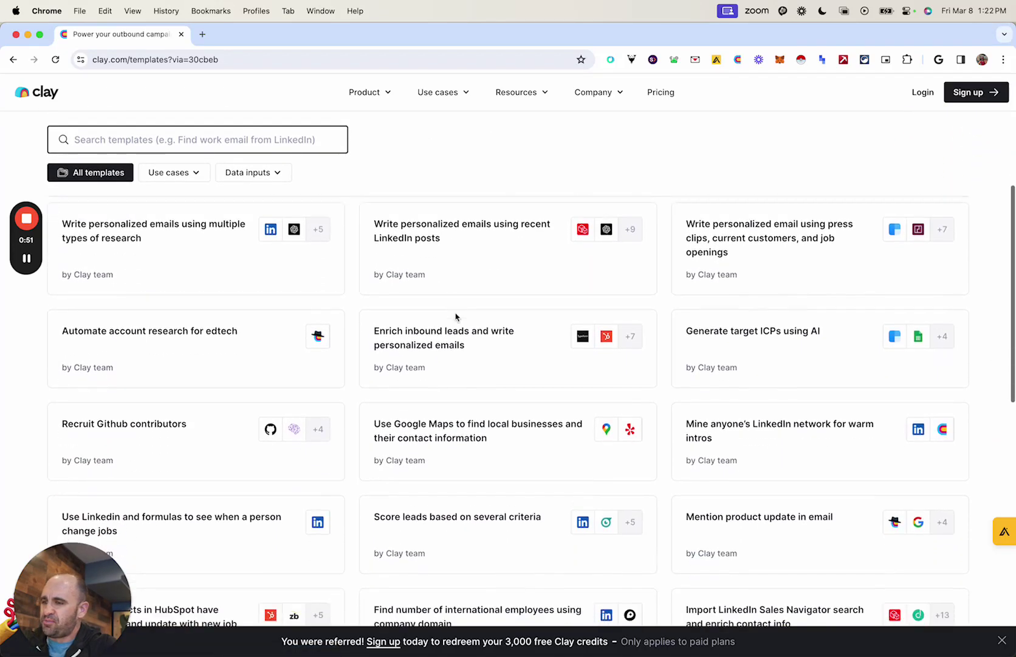
{"action": "scroll", "coordinate": [456, 317], "scroll_direction": "down", "scroll_amount": 3}
{"action": "scroll", "coordinate": [456, 317], "scroll_direction": "up", "scroll_amount": 5}
{"action": "scroll", "coordinate": [457, 316], "scroll_direction": "up", "scroll_amount": 3}
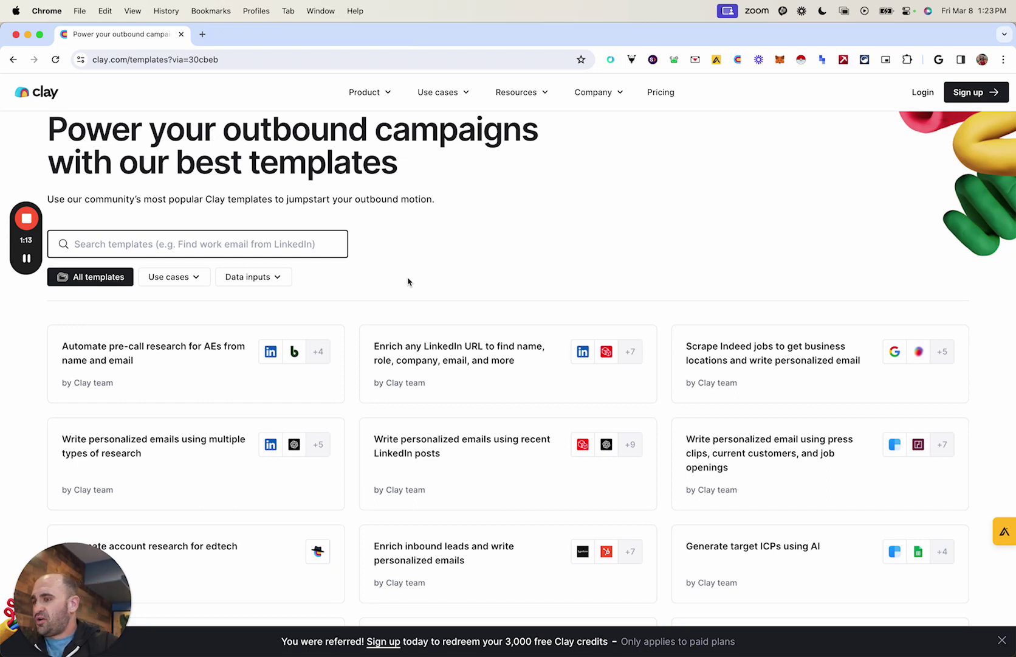
{"action": "scroll", "coordinate": [177, 365], "scroll_direction": "down", "scroll_amount": 2}
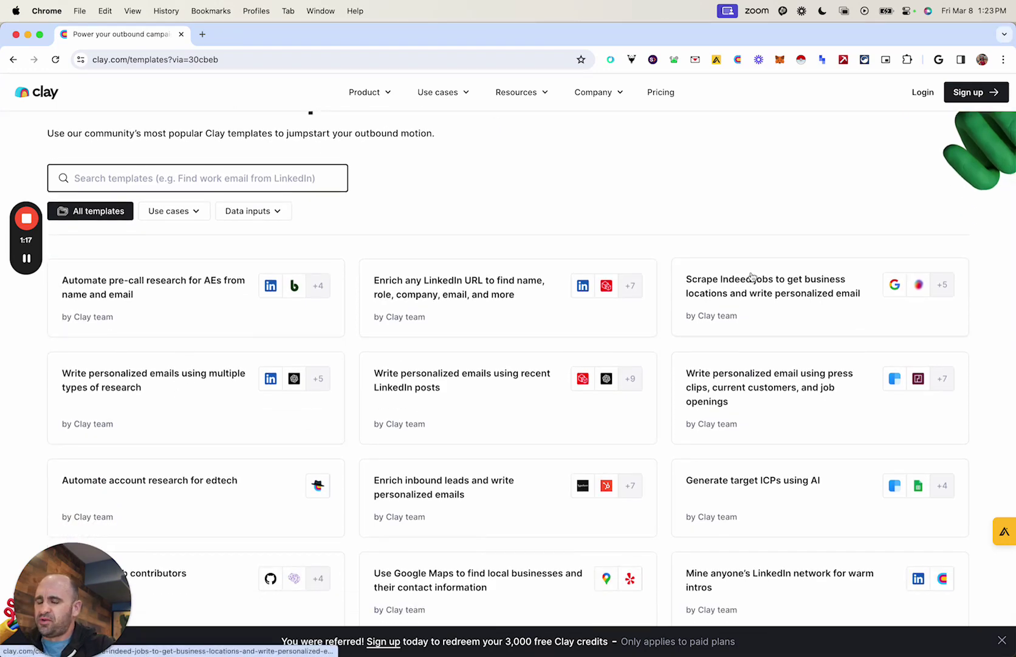
{"action": "scroll", "coordinate": [487, 408], "scroll_direction": "down", "scroll_amount": 3}
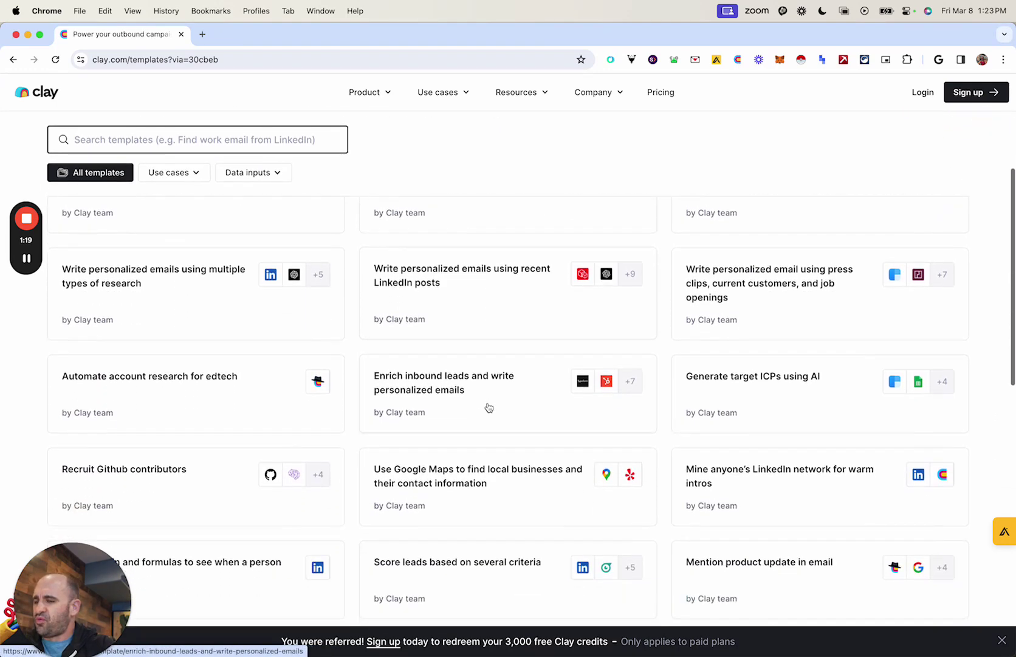
{"action": "scroll", "coordinate": [281, 411], "scroll_direction": "up", "scroll_amount": 5}
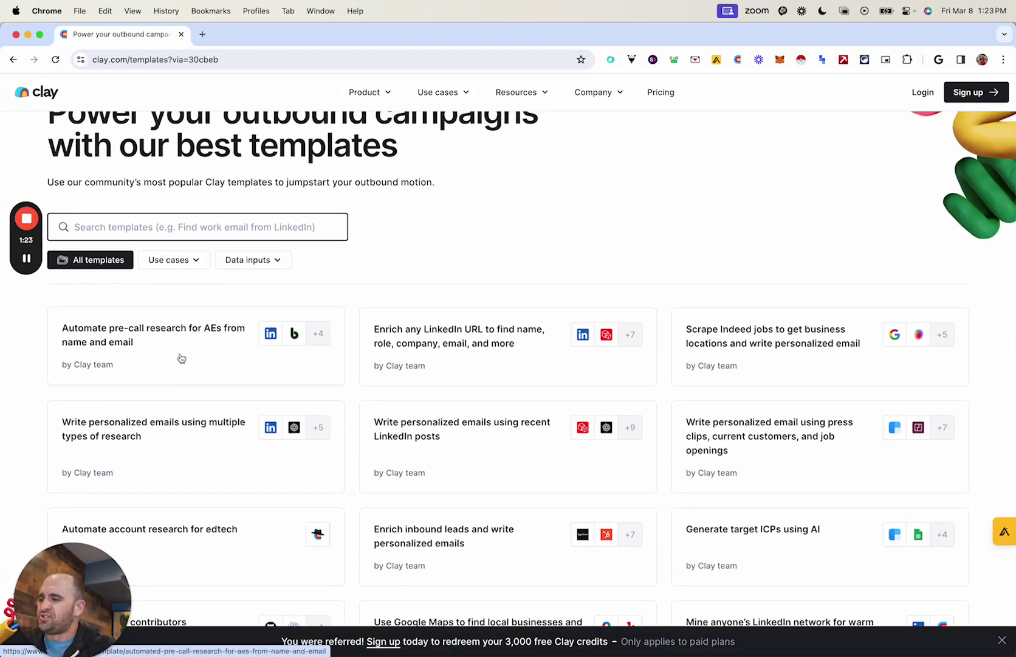
Step: Open the 'Automate pre-call research for AEs' template page and read through its description
{"action": "left_click", "coordinate": [182, 358]}
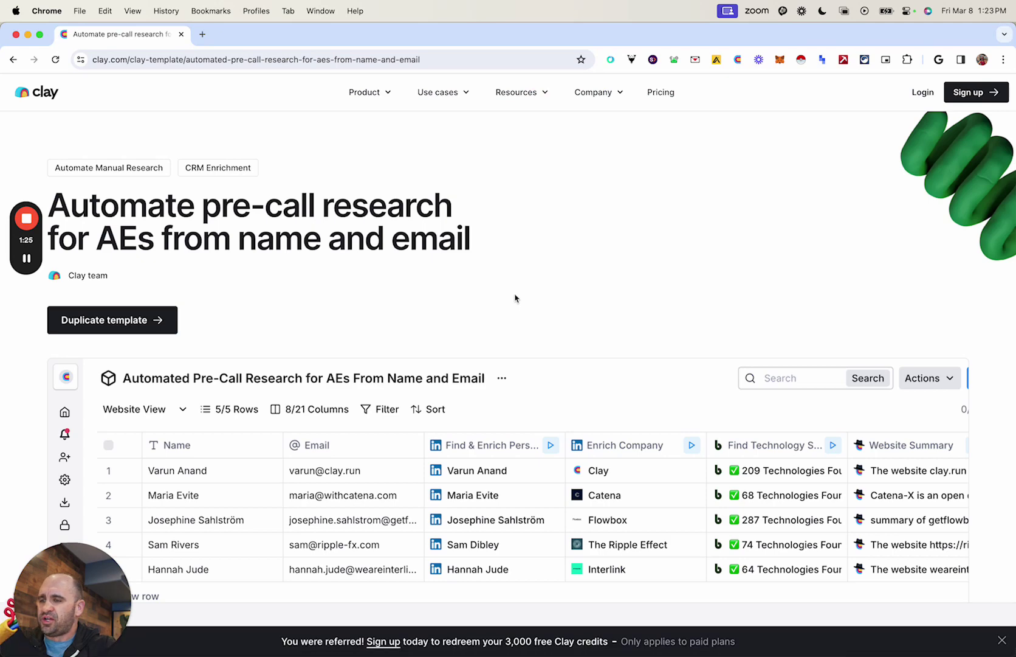
{"action": "scroll", "coordinate": [515, 295], "scroll_direction": "down", "scroll_amount": 1}
{"action": "scroll", "coordinate": [392, 365], "scroll_direction": "down", "scroll_amount": 3}
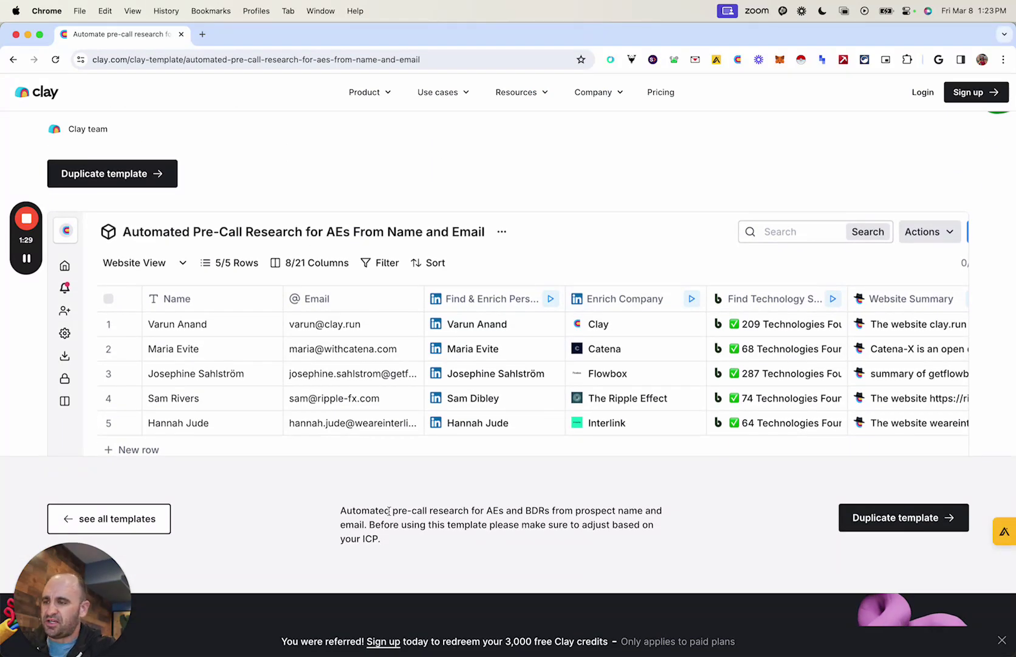
{"action": "scroll", "coordinate": [390, 510], "scroll_direction": "up", "scroll_amount": 5}
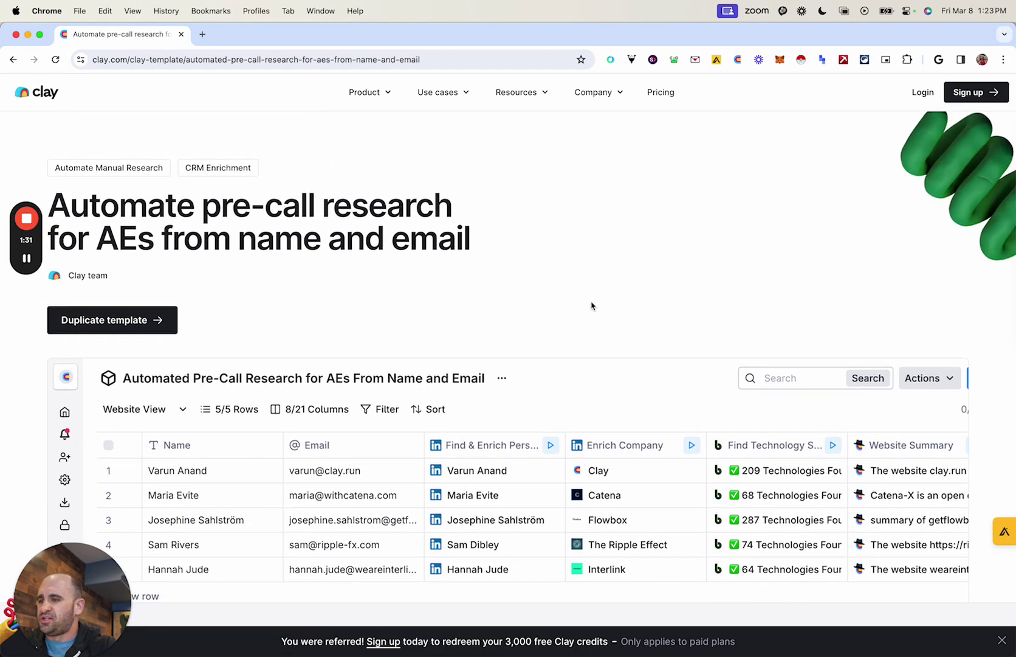
{"action": "scroll", "coordinate": [592, 306], "scroll_direction": "down", "scroll_amount": 3}
Step: Duplicate the template and scroll across the shared table's enriched example row
{"action": "left_click", "coordinate": [112, 217]}
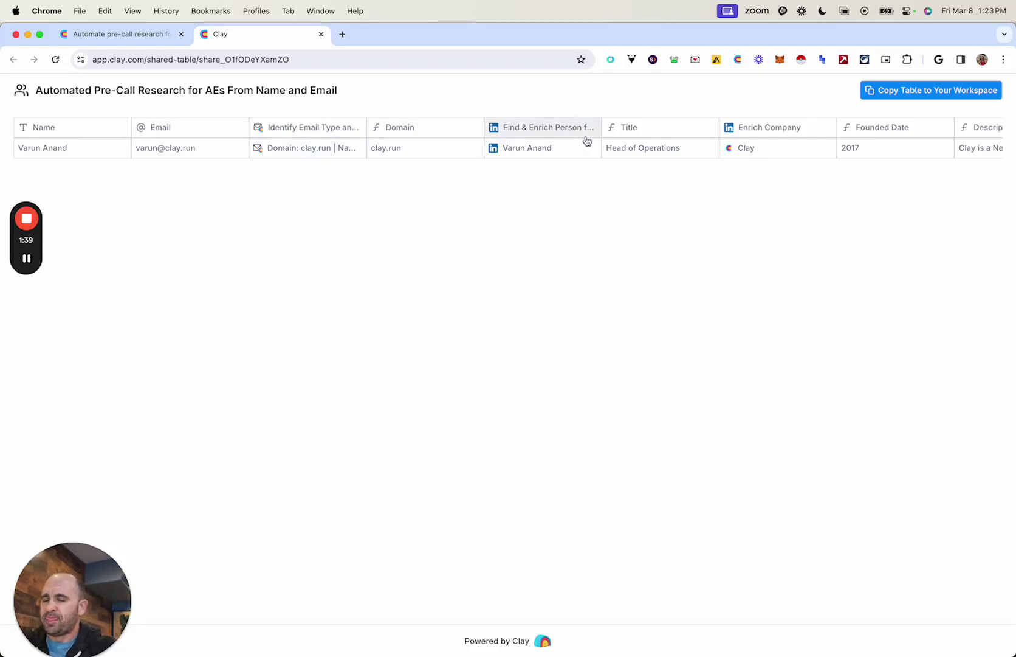
{"action": "scroll", "coordinate": [586, 140], "scroll_direction": "right", "scroll_amount": 5}
{"action": "scroll", "coordinate": [587, 141], "scroll_direction": "right", "scroll_amount": 10}
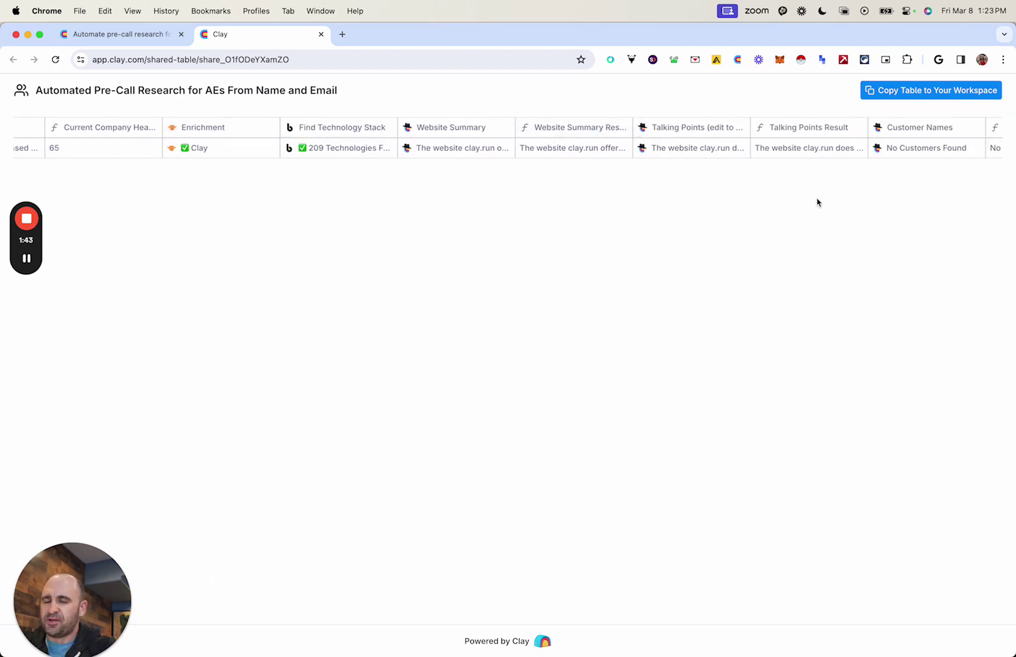
{"action": "scroll", "coordinate": [738, 148], "scroll_direction": "right", "scroll_amount": 1}
{"action": "scroll", "coordinate": [736, 148], "scroll_direction": "right", "scroll_amount": 2}
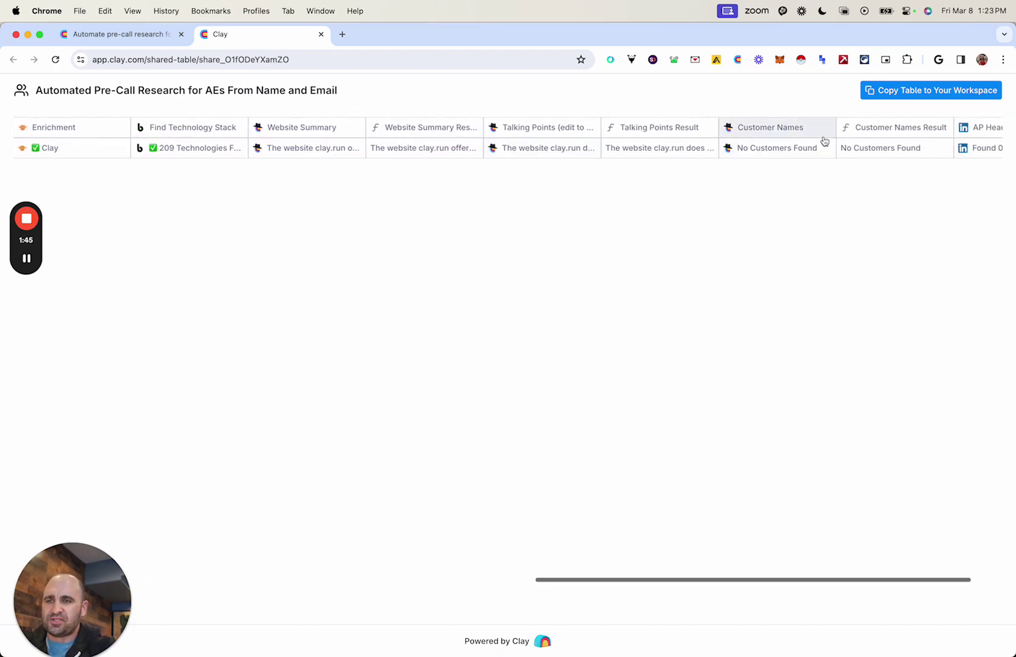
Step: Copy the shared table into your workspace and scan the empty copy's columns
{"action": "left_click", "coordinate": [907, 96]}
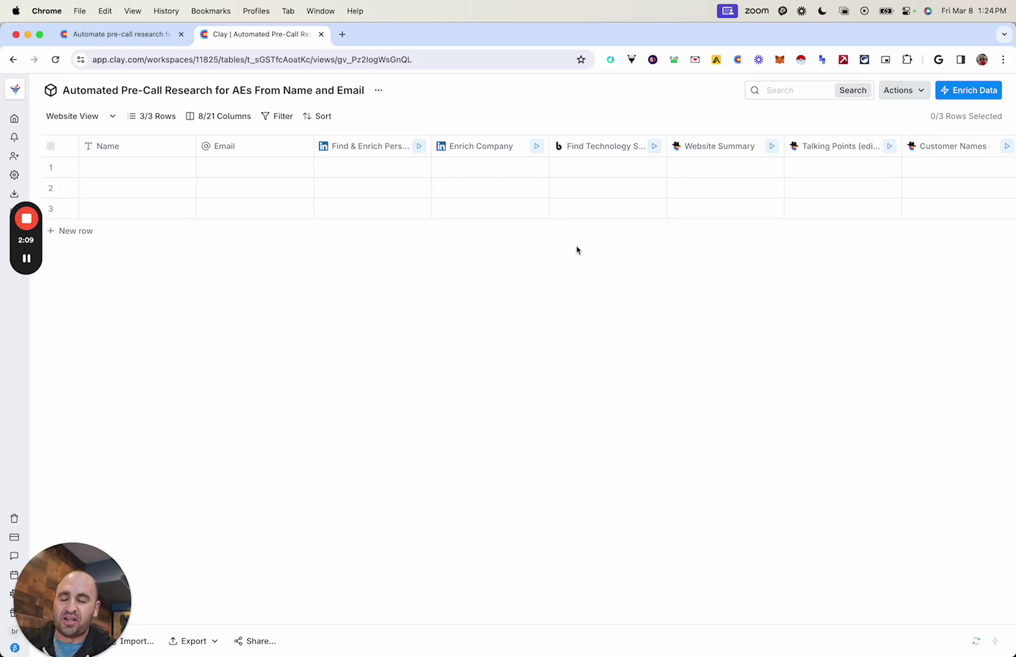
{"action": "scroll", "coordinate": [585, 168], "scroll_direction": "right", "scroll_amount": 3}
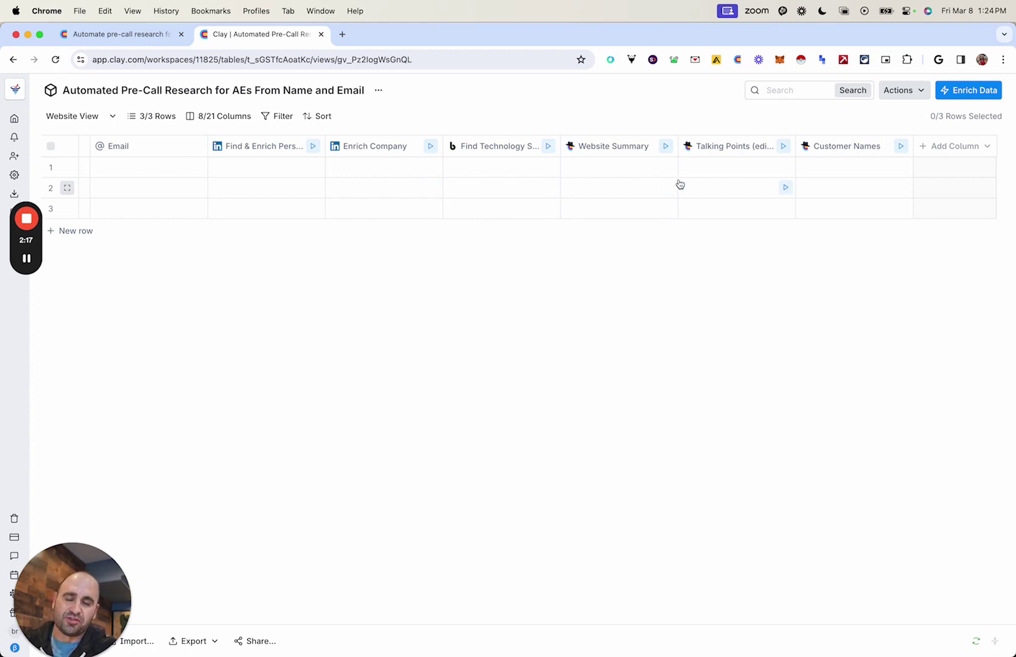
{"action": "scroll", "coordinate": [379, 190], "scroll_direction": "left", "scroll_amount": 3}
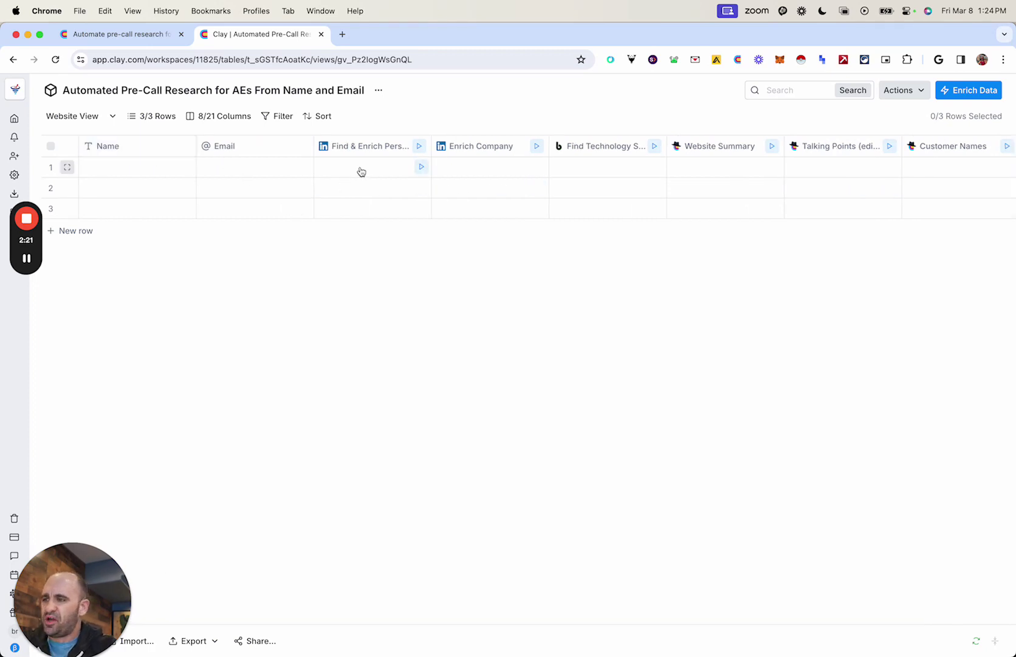
Step: Inspect the Find & Enrich Person, Enrich Company and Find Technology Stack column settings in turn
{"action": "left_click", "coordinate": [361, 147]}
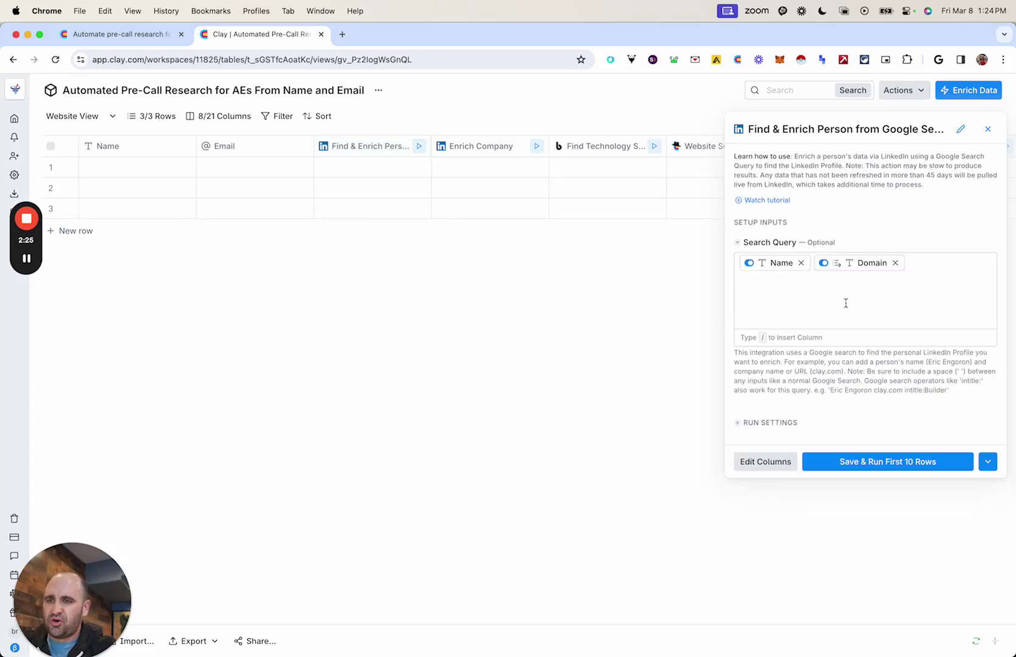
{"action": "left_click", "coordinate": [987, 129]}
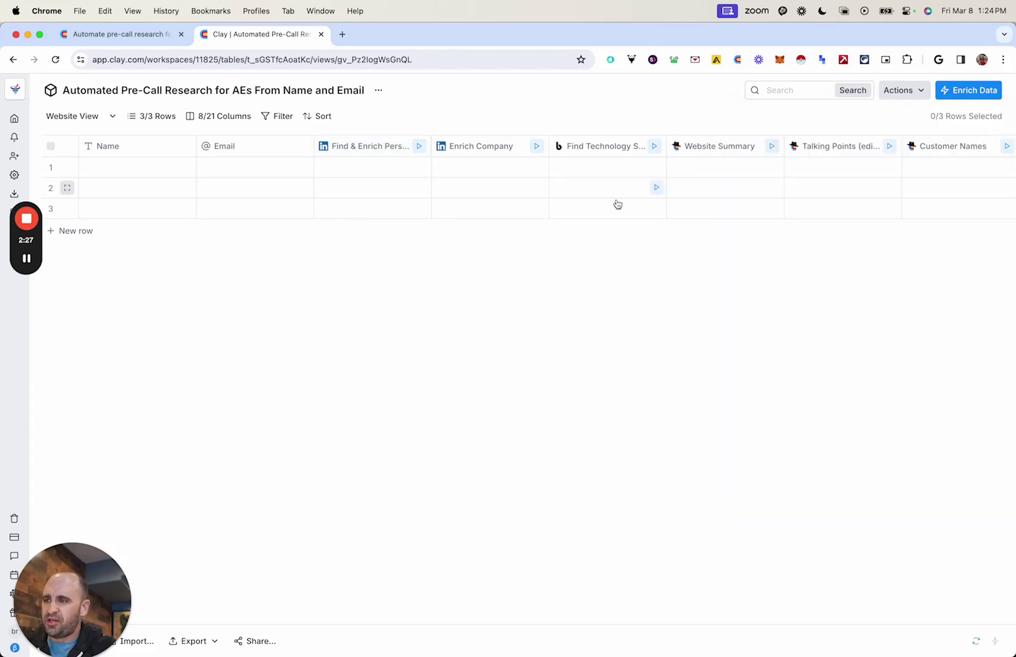
{"action": "left_click", "coordinate": [496, 150]}
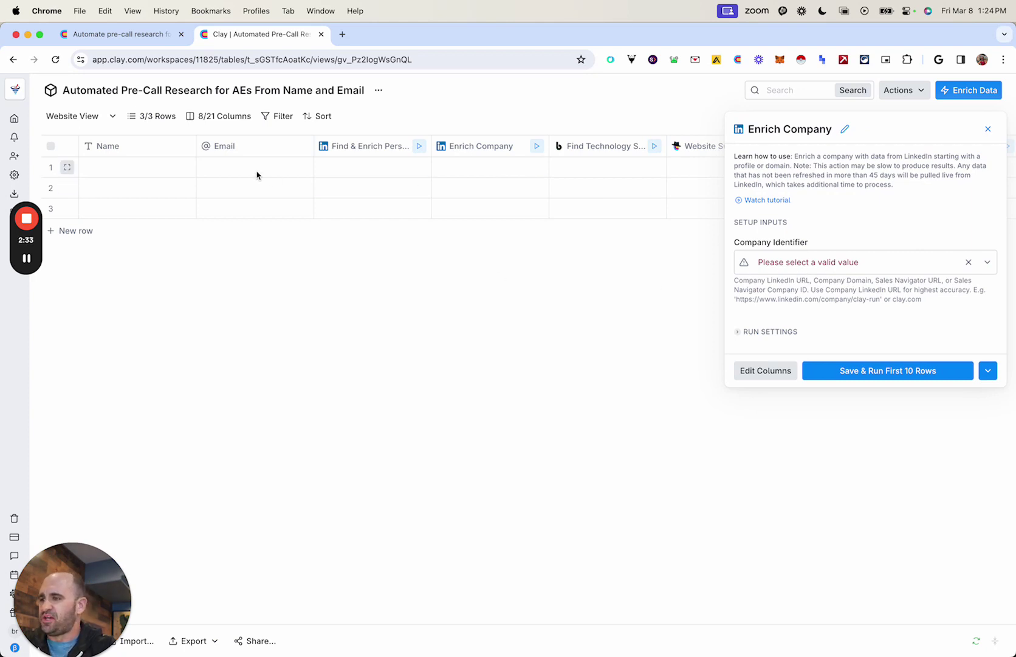
{"action": "left_click", "coordinate": [989, 129]}
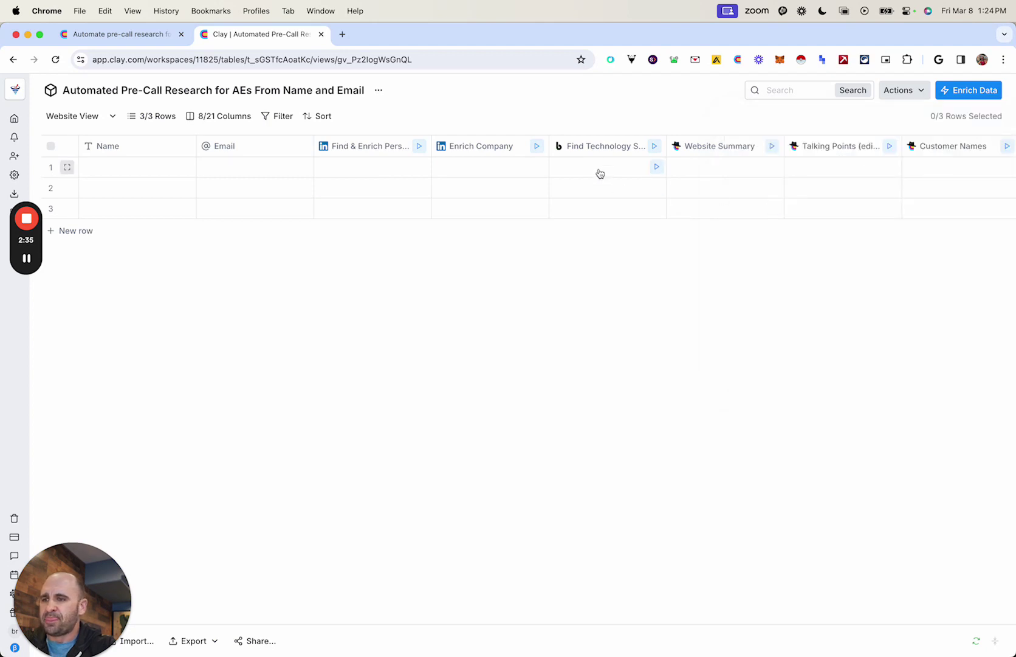
{"action": "left_click", "coordinate": [586, 147]}
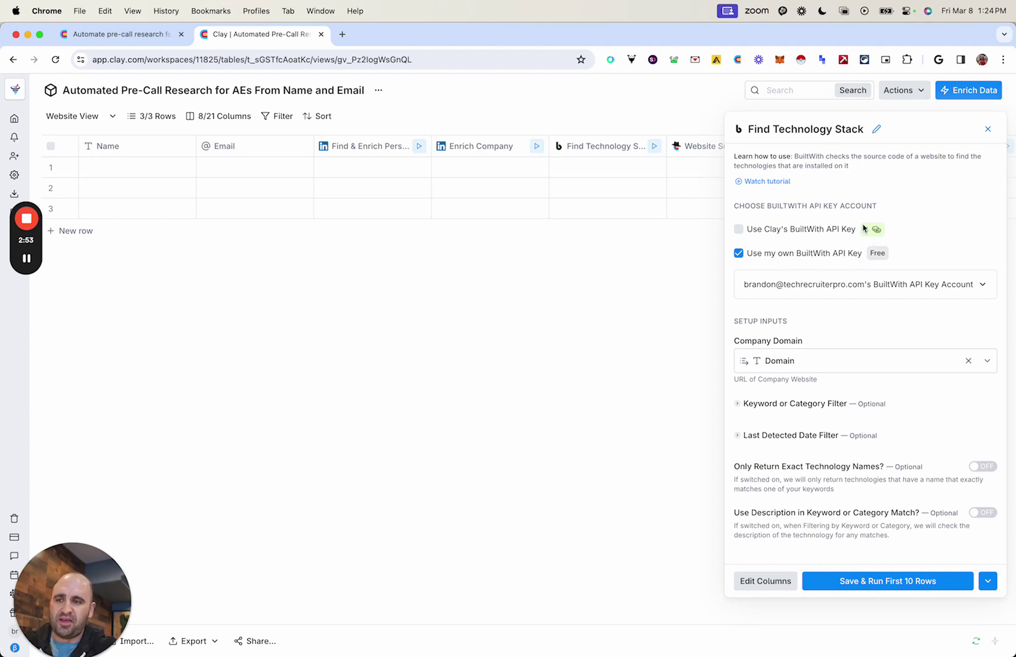
{"action": "left_click", "coordinate": [987, 129]}
{"action": "scroll", "coordinate": [794, 197], "scroll_direction": "right", "scroll_amount": 3}
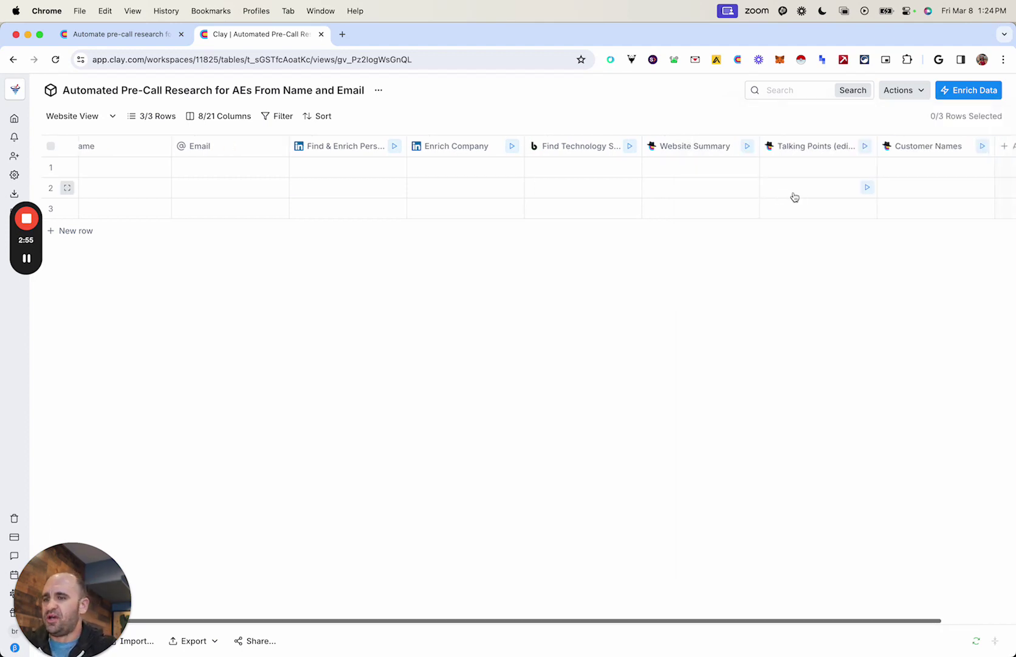
Step: Read through the Website Summary mission prompt written for an accounts payable automation sales rep
{"action": "left_click", "coordinate": [620, 152]}
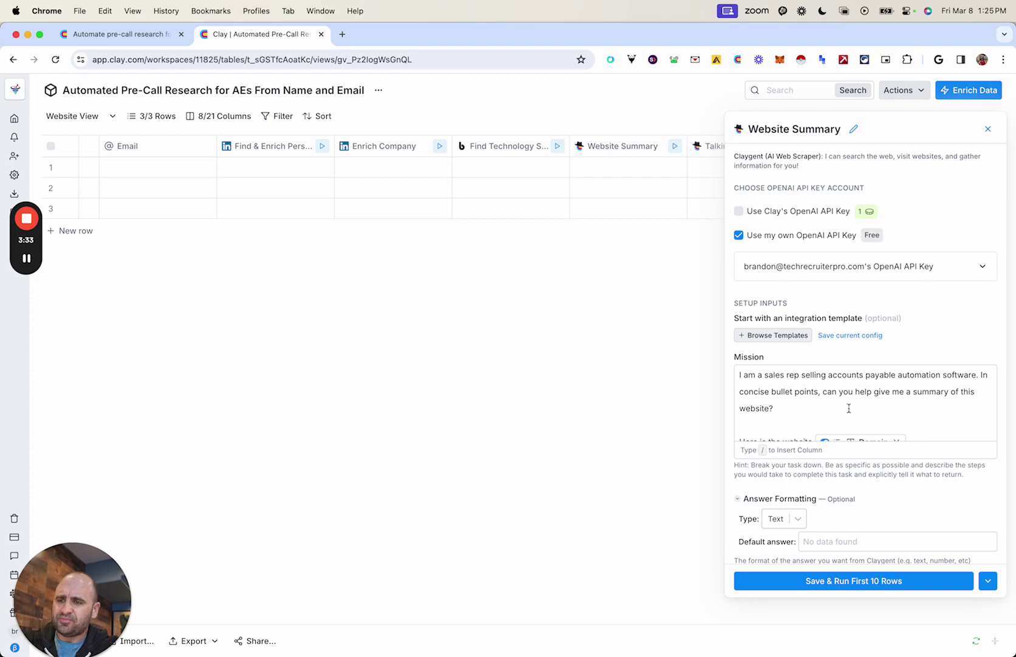
{"action": "scroll", "coordinate": [820, 409], "scroll_direction": "down", "scroll_amount": 1}
{"action": "scroll", "coordinate": [820, 409], "scroll_direction": "up", "scroll_amount": 1}
{"action": "scroll", "coordinate": [821, 409], "scroll_direction": "down", "scroll_amount": 1}
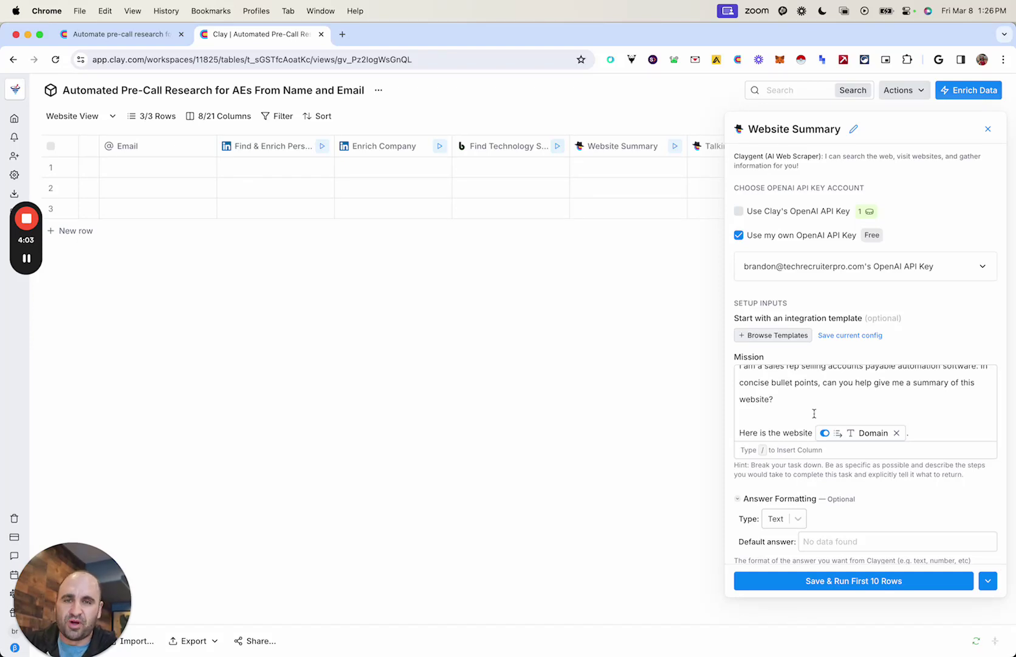
{"action": "scroll", "coordinate": [814, 413], "scroll_direction": "up", "scroll_amount": 2}
{"action": "scroll", "coordinate": [791, 407], "scroll_direction": "down", "scroll_amount": 2}
{"action": "scroll", "coordinate": [787, 409], "scroll_direction": "up", "scroll_amount": 2}
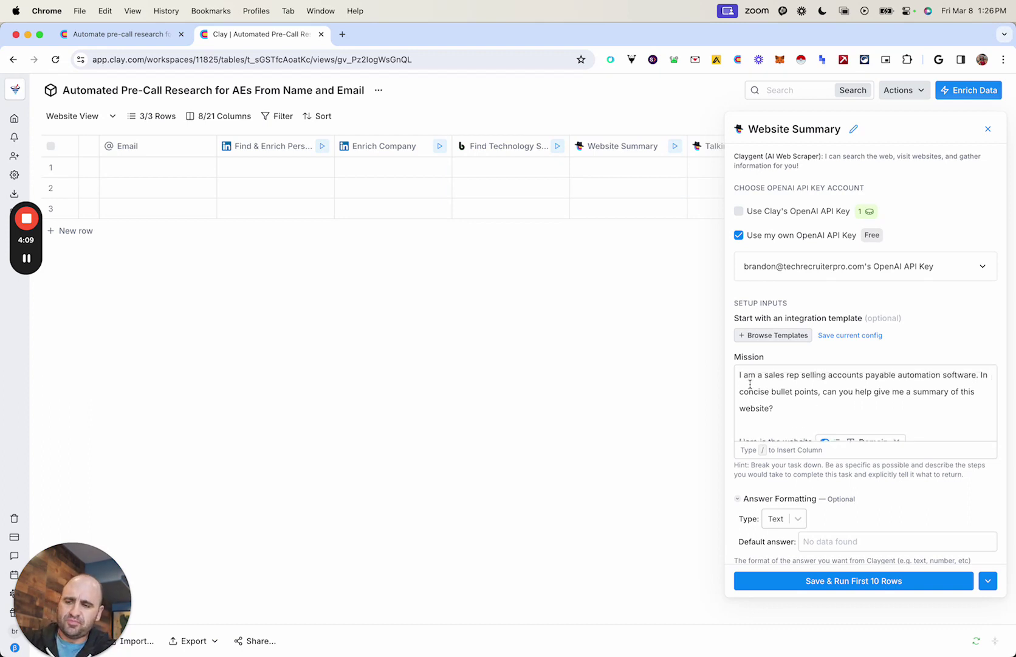
{"action": "scroll", "coordinate": [821, 389], "scroll_direction": "down", "scroll_amount": 2}
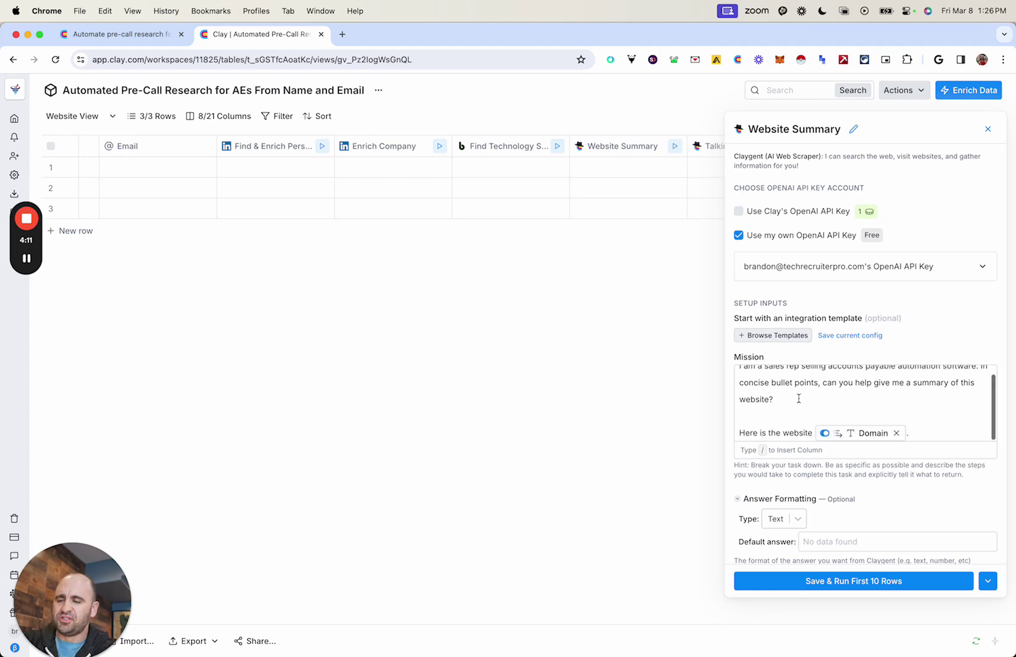
{"action": "scroll", "coordinate": [798, 398], "scroll_direction": "up", "scroll_amount": 2}
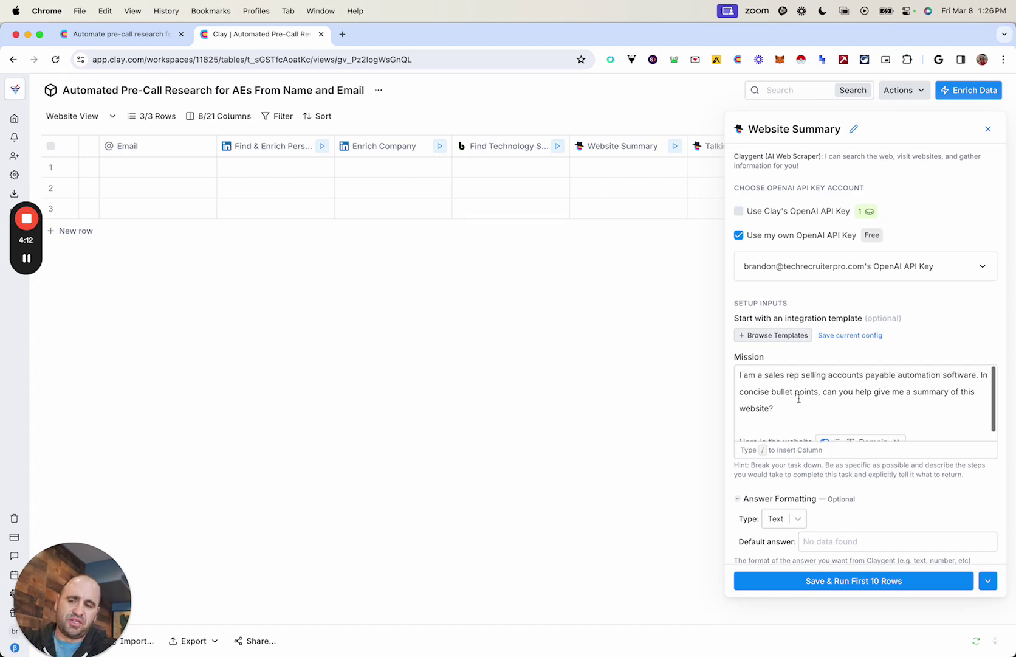
{"action": "left_click", "coordinate": [988, 129]}
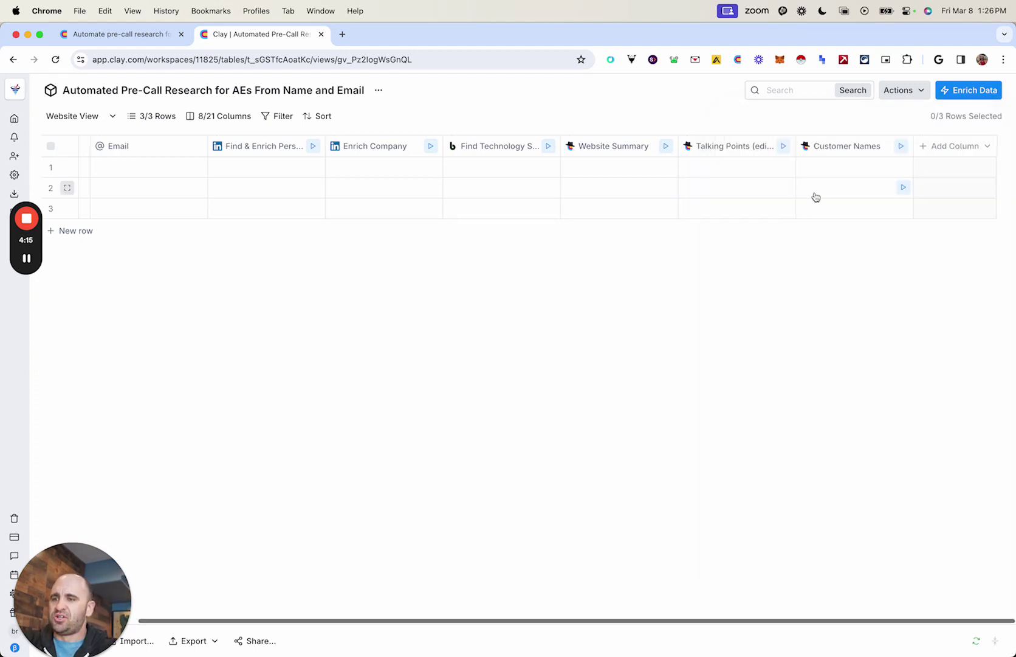
{"action": "left_click", "coordinate": [852, 150]}
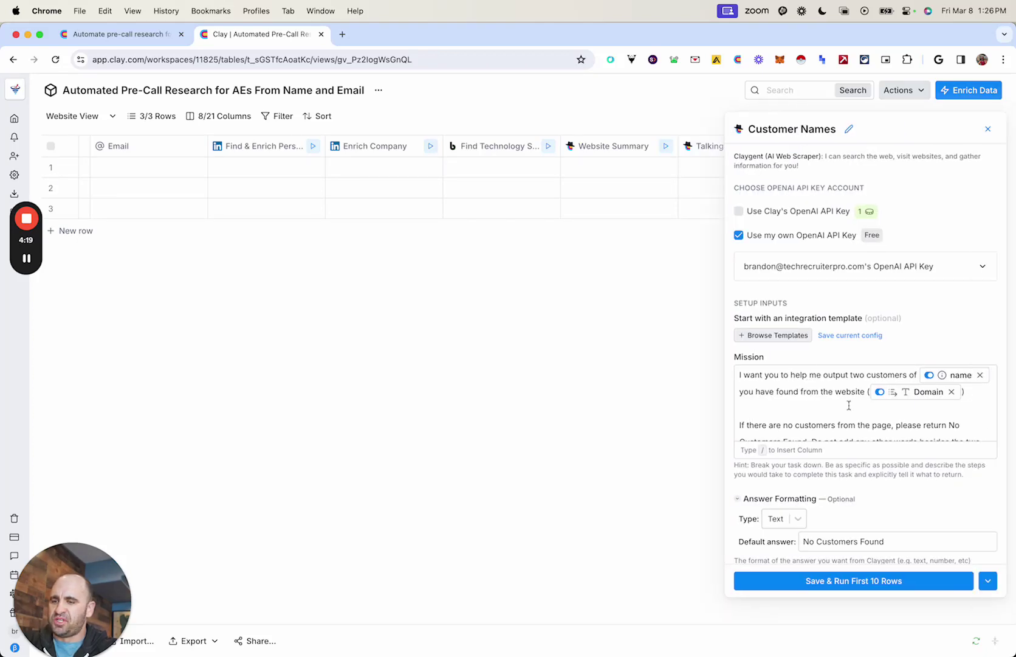
{"action": "left_click", "coordinate": [766, 408]}
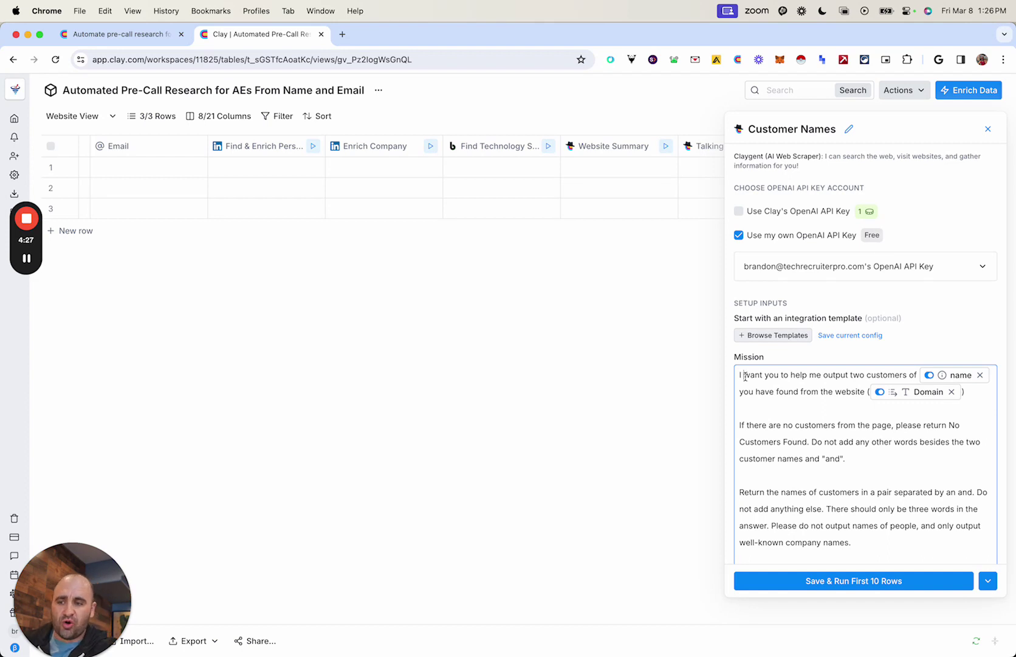
{"action": "left_click_drag", "start_coordinate": [746, 375], "coordinate": [802, 383]}
{"action": "left_click", "coordinate": [811, 395]}
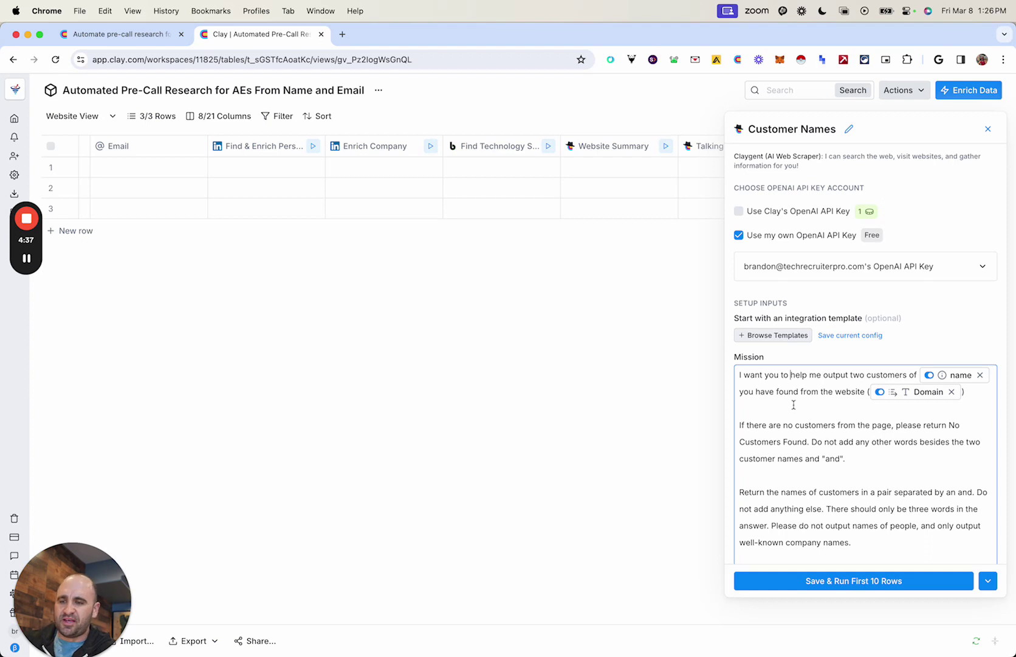
{"action": "scroll", "coordinate": [794, 424], "scroll_direction": "down", "scroll_amount": 1}
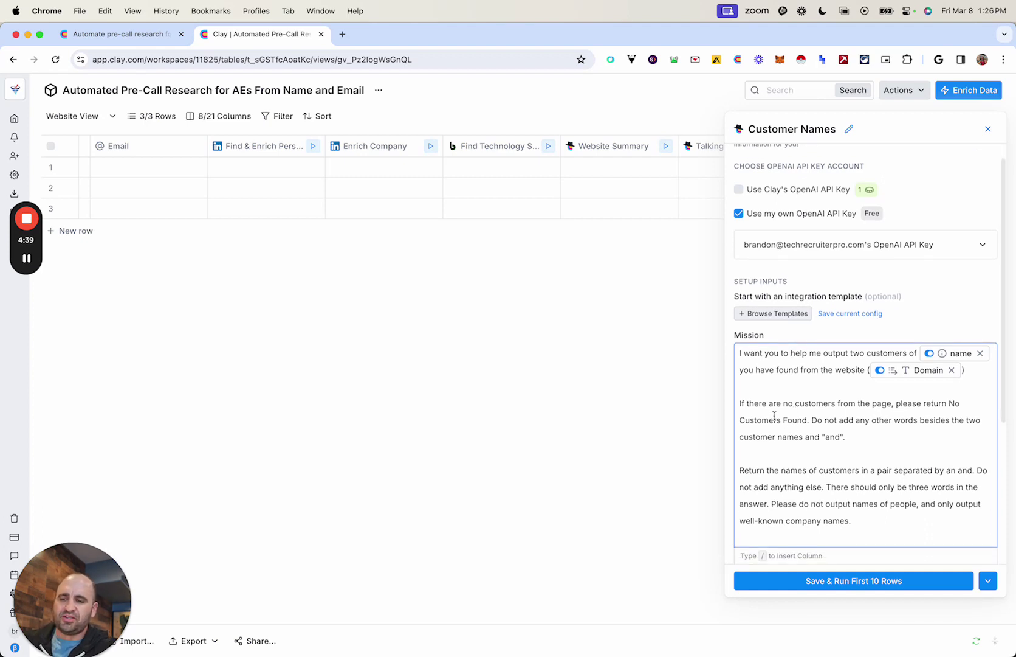
{"action": "scroll", "coordinate": [794, 434], "scroll_direction": "down", "scroll_amount": 2}
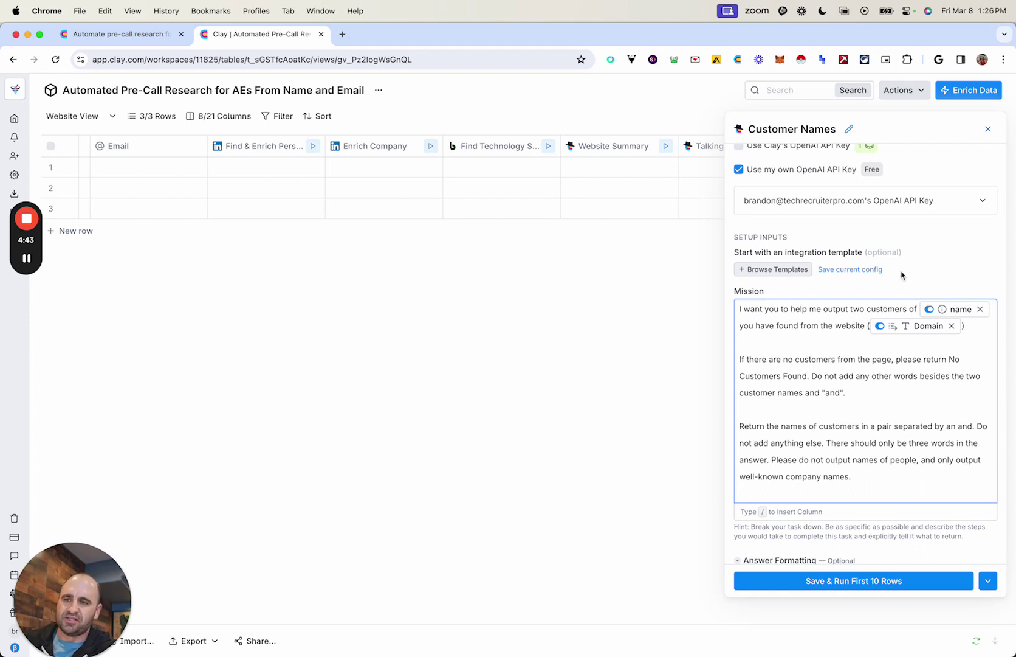
{"action": "scroll", "coordinate": [900, 274], "scroll_direction": "up", "scroll_amount": 3}
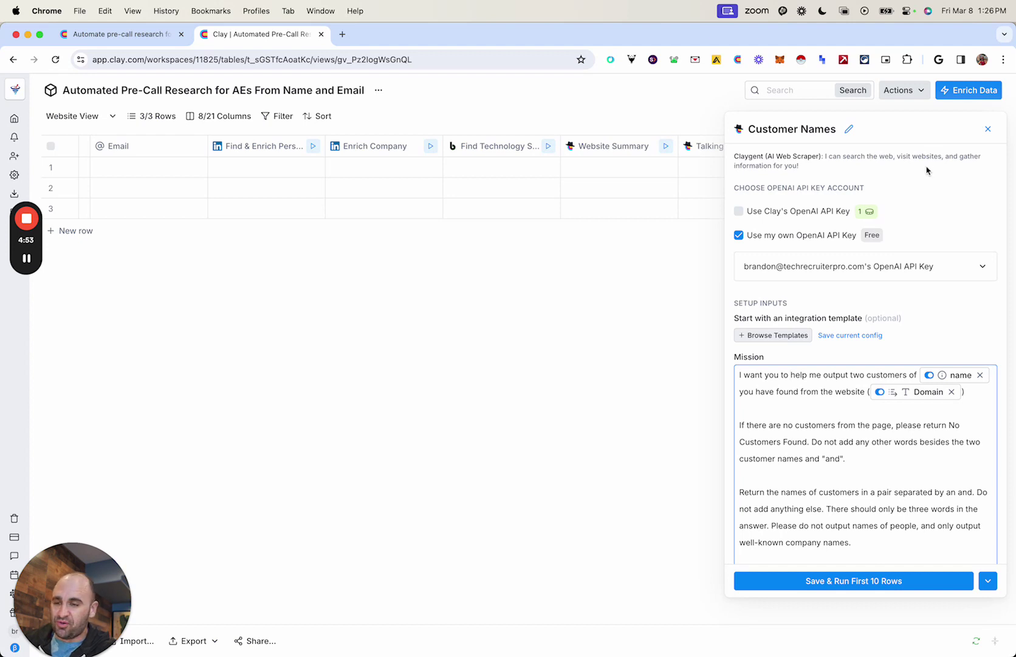
{"action": "left_click", "coordinate": [987, 130]}
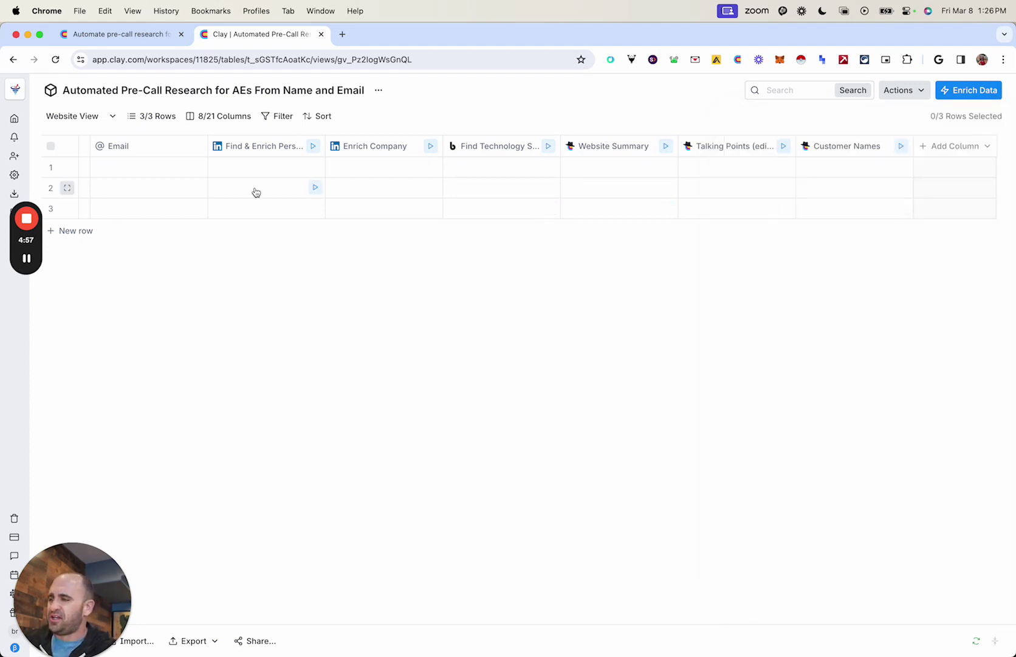
Step: Open row 1's full record view, then return to the table
{"action": "scroll", "coordinate": [256, 193], "scroll_direction": "left", "scroll_amount": 3}
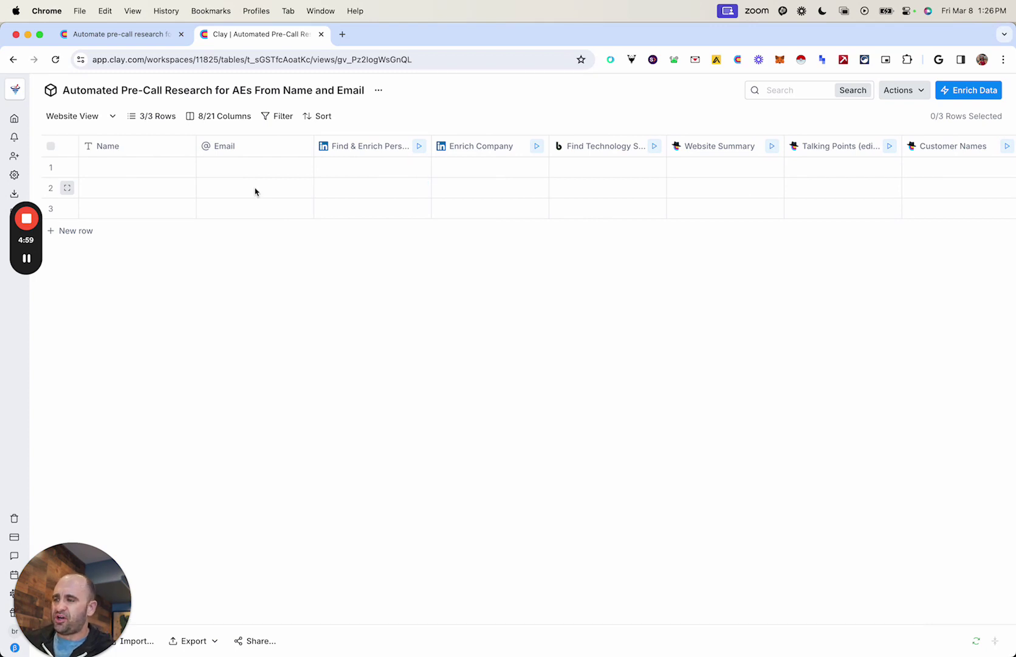
{"action": "left_click", "coordinate": [166, 171]}
{"action": "left_click", "coordinate": [165, 172]}
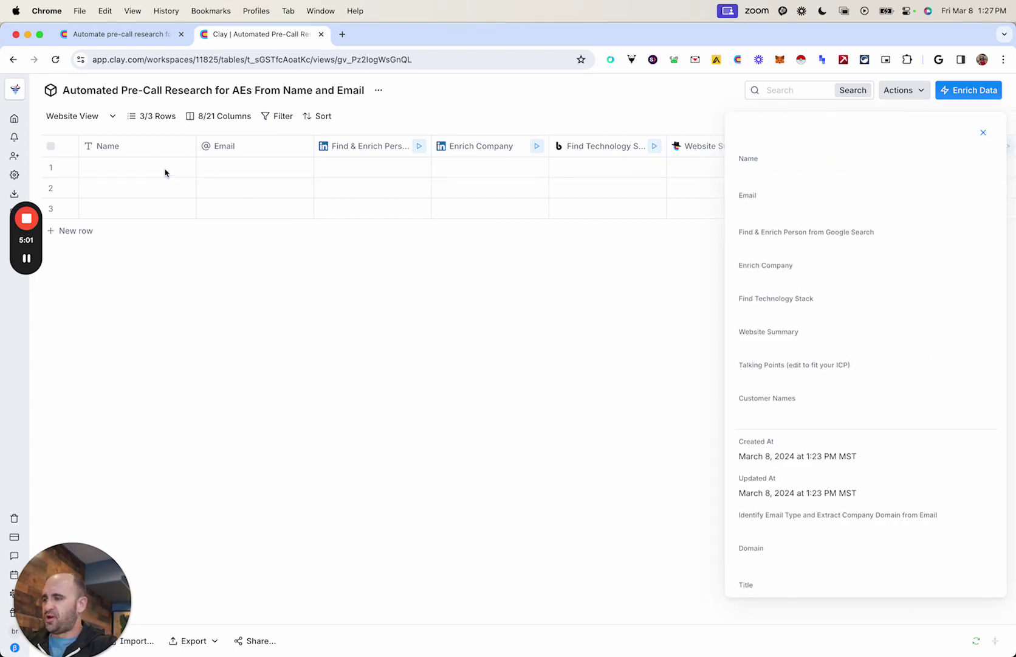
{"action": "left_click", "coordinate": [983, 133]}
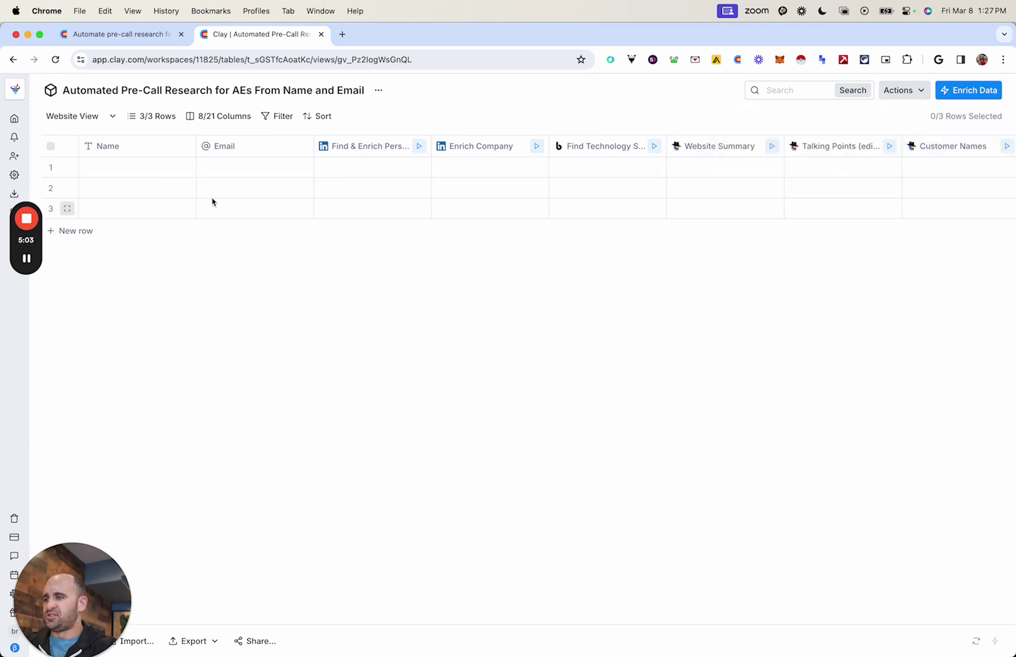
Step: Enter the prospect's full name and work e-mail in row 1's Name and Email cells
{"action": "left_click", "coordinate": [134, 171]}
{"action": "key", "text": "Tab"}
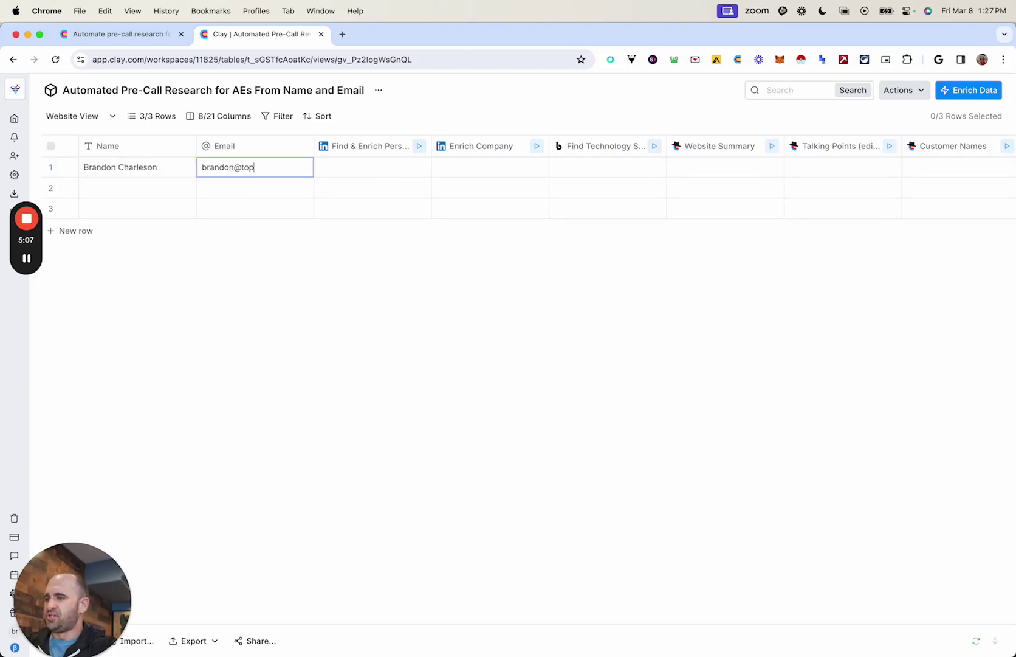
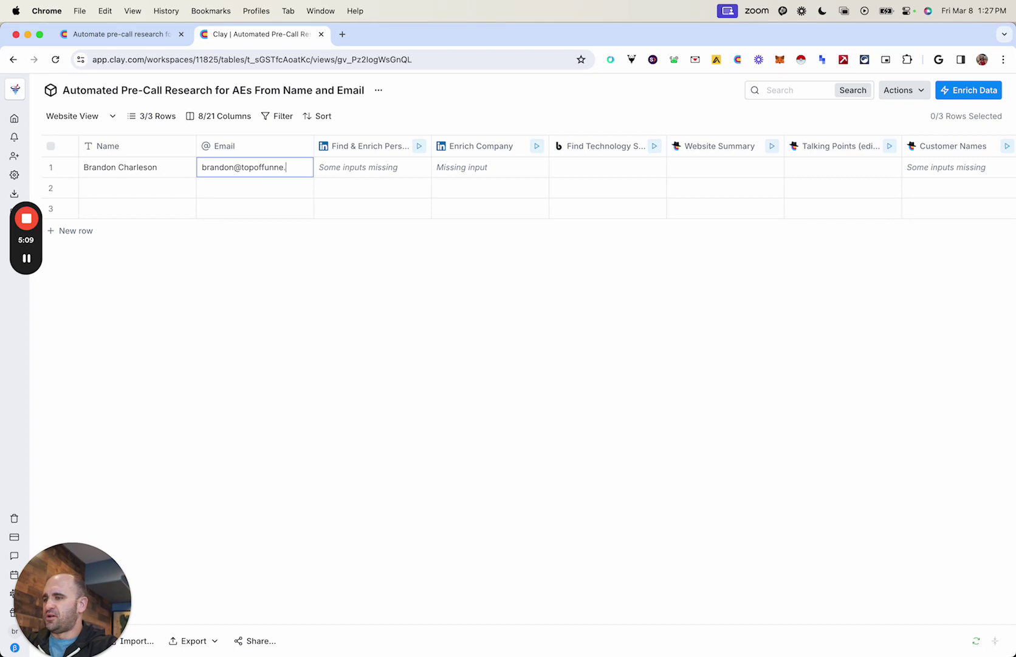
{"action": "key", "text": "Tab"}
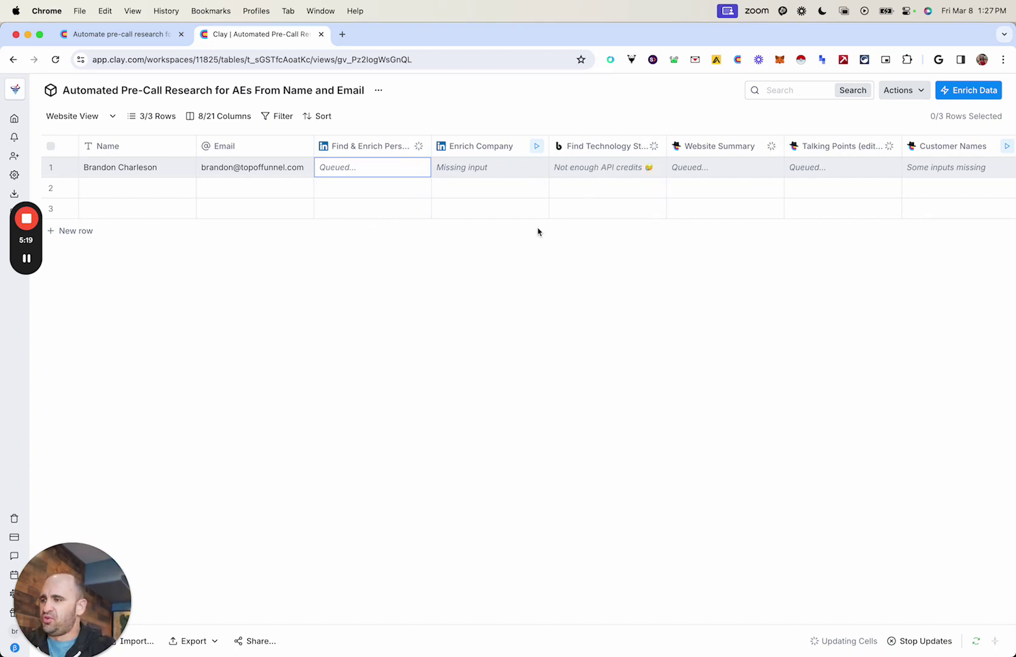
Step: Scroll sideways to watch Find & Enrich Person and Enrich Company fill in for row 1
{"action": "scroll", "coordinate": [574, 186], "scroll_direction": "right", "scroll_amount": 4}
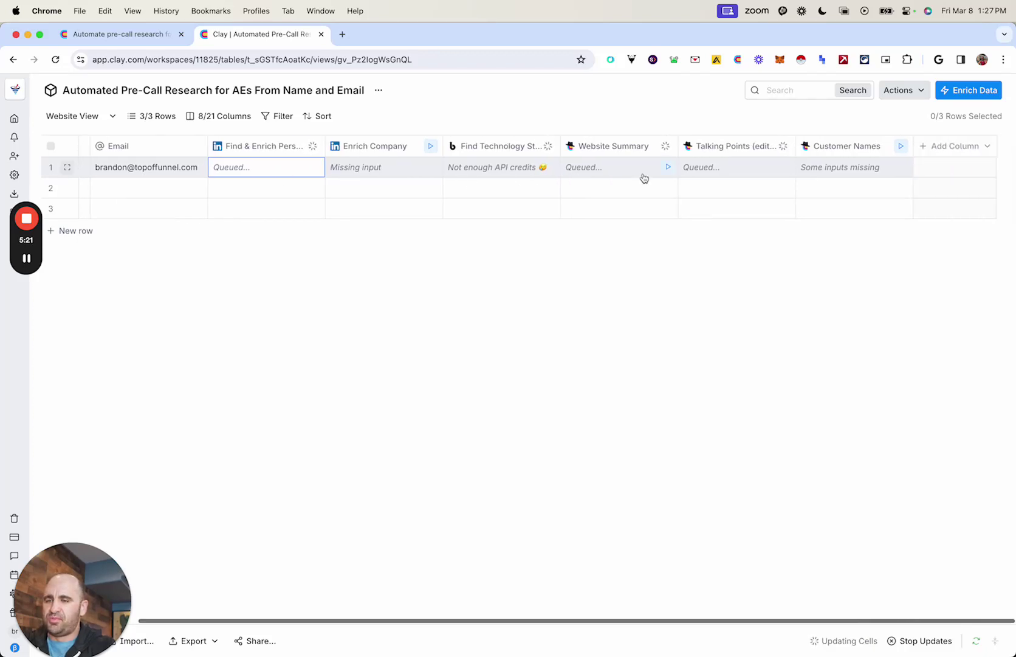
{"action": "scroll", "coordinate": [370, 229], "scroll_direction": "left", "scroll_amount": 4}
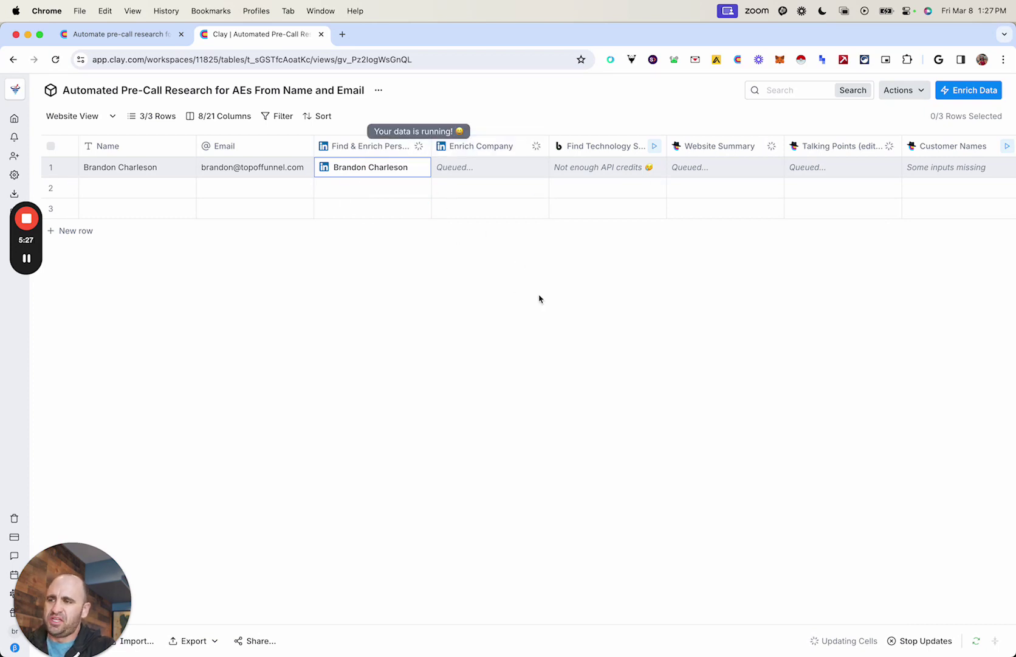
Step: Confirm in Enrich Company's Run Settings that Auto-update is on
{"action": "left_click", "coordinate": [479, 147]}
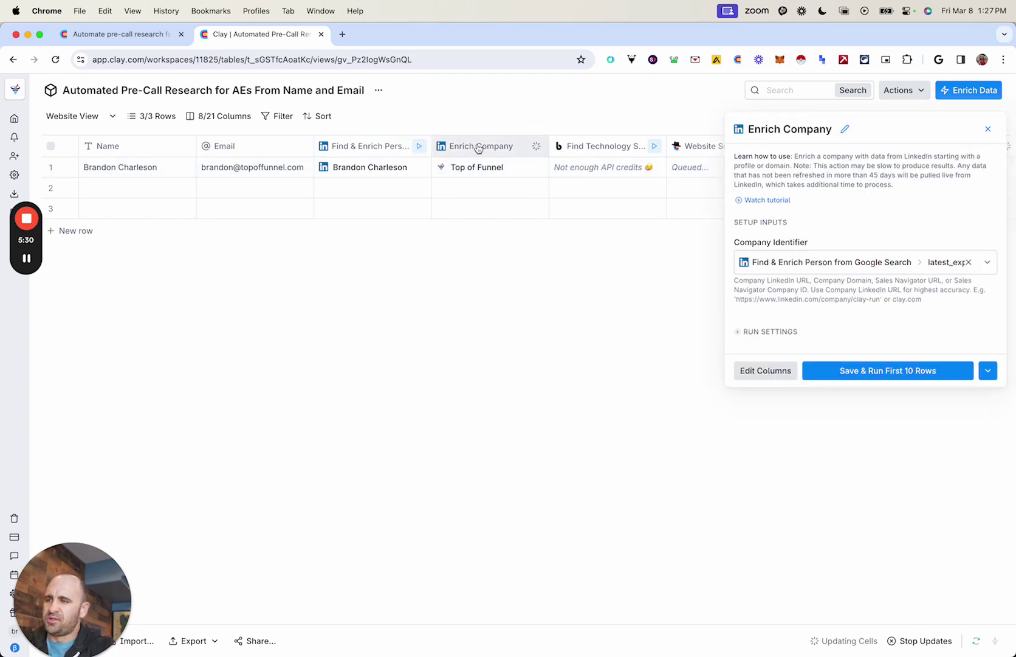
{"action": "left_click", "coordinate": [771, 331]}
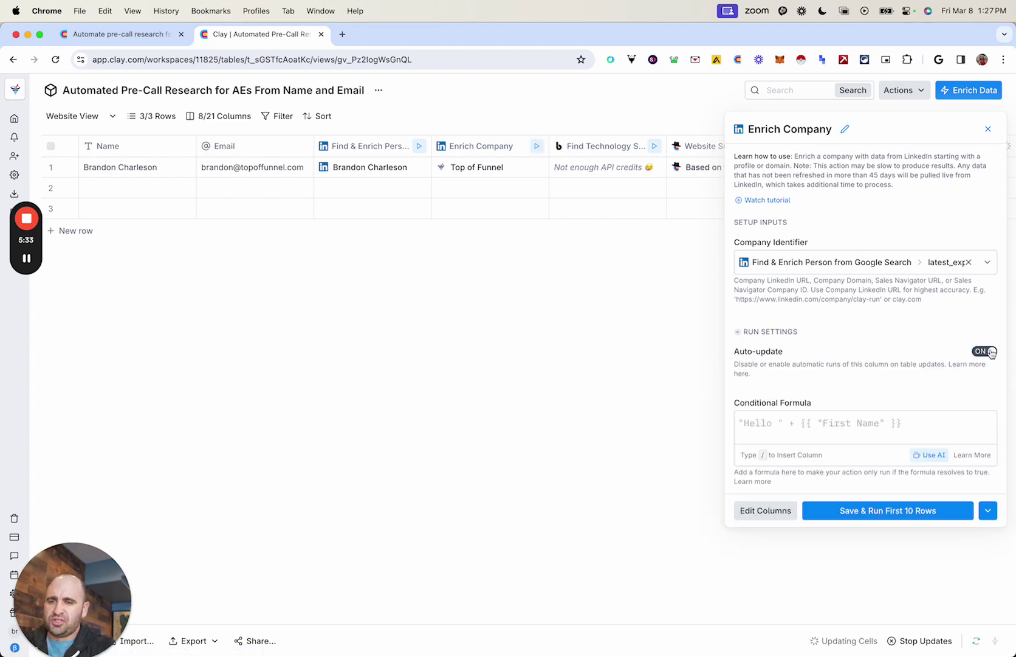
{"action": "left_click", "coordinate": [988, 128]}
Step: Open and dismiss the table's options menu, then view the generated summaries
{"action": "left_click", "coordinate": [379, 92]}
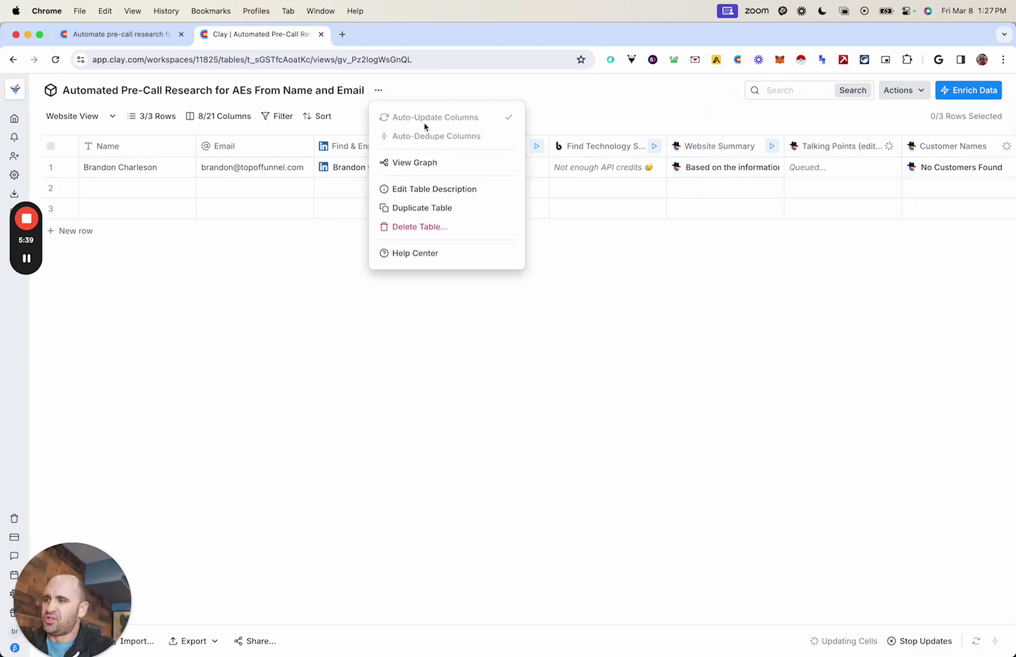
{"action": "left_click", "coordinate": [559, 339]}
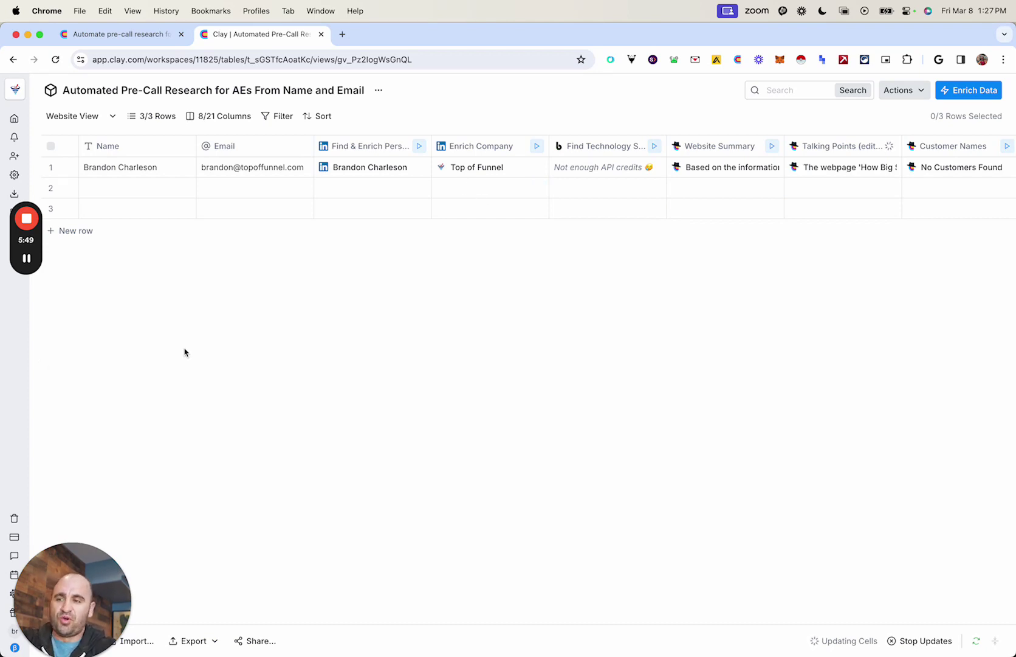
{"action": "scroll", "coordinate": [395, 201], "scroll_direction": "right", "scroll_amount": 3}
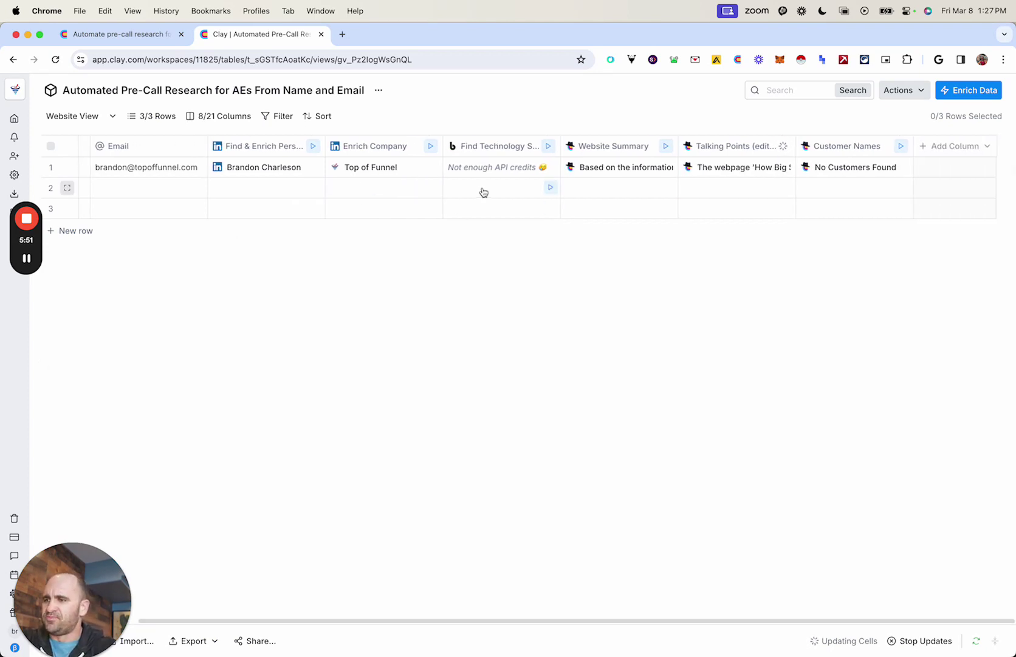
Step: Switch Find Technology Stack to Clay's BuiltWith API key, save without running, and run row 1
{"action": "left_click", "coordinate": [488, 149]}
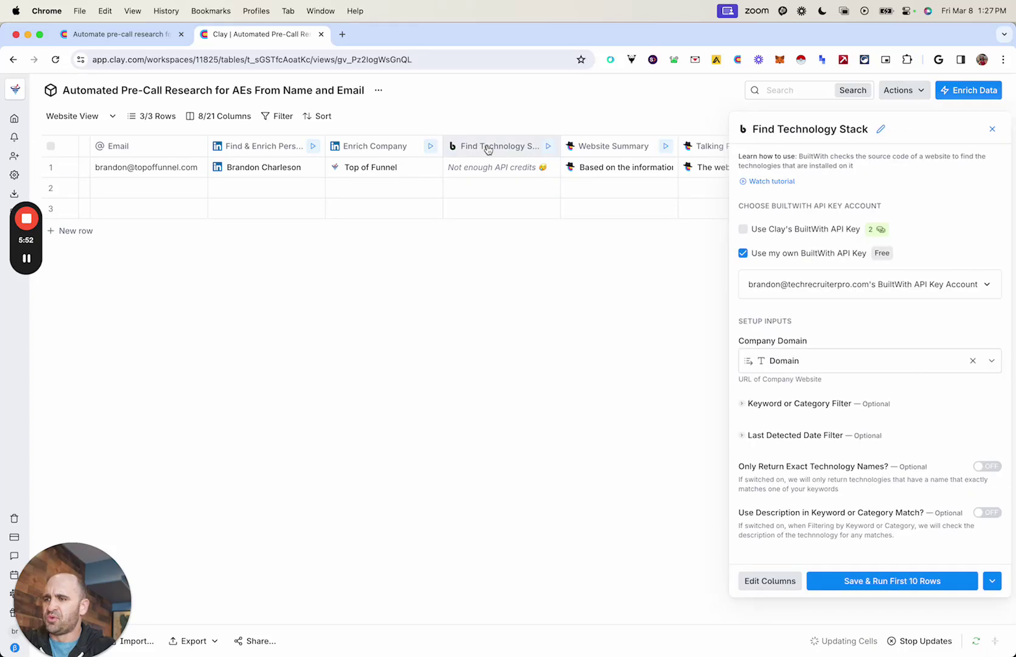
{"action": "left_click", "coordinate": [753, 229]}
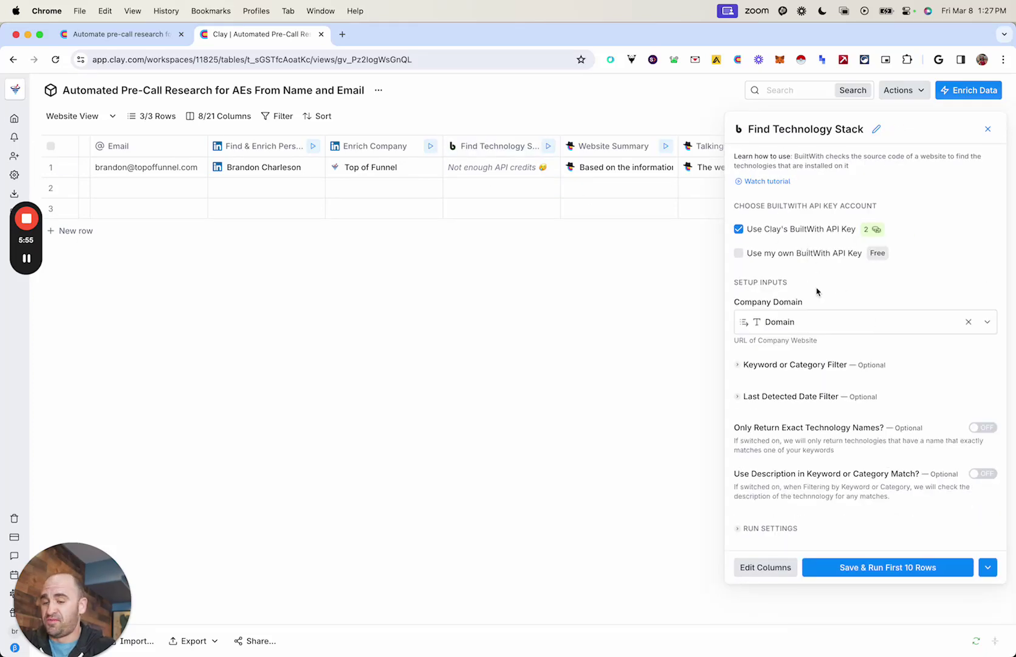
{"action": "left_click", "coordinate": [987, 567]}
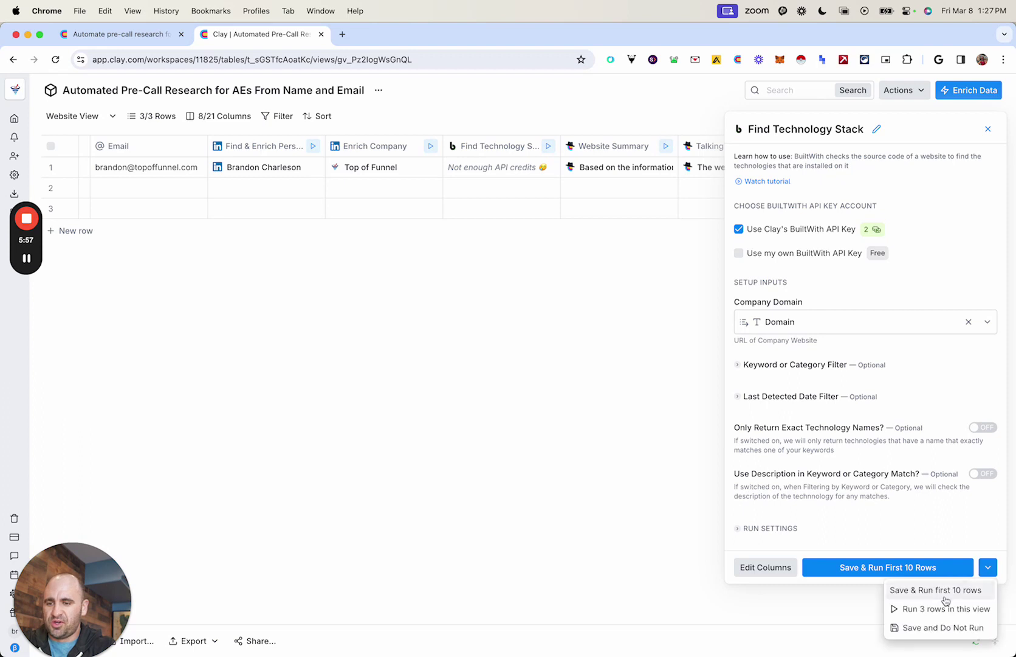
{"action": "left_click", "coordinate": [918, 630]}
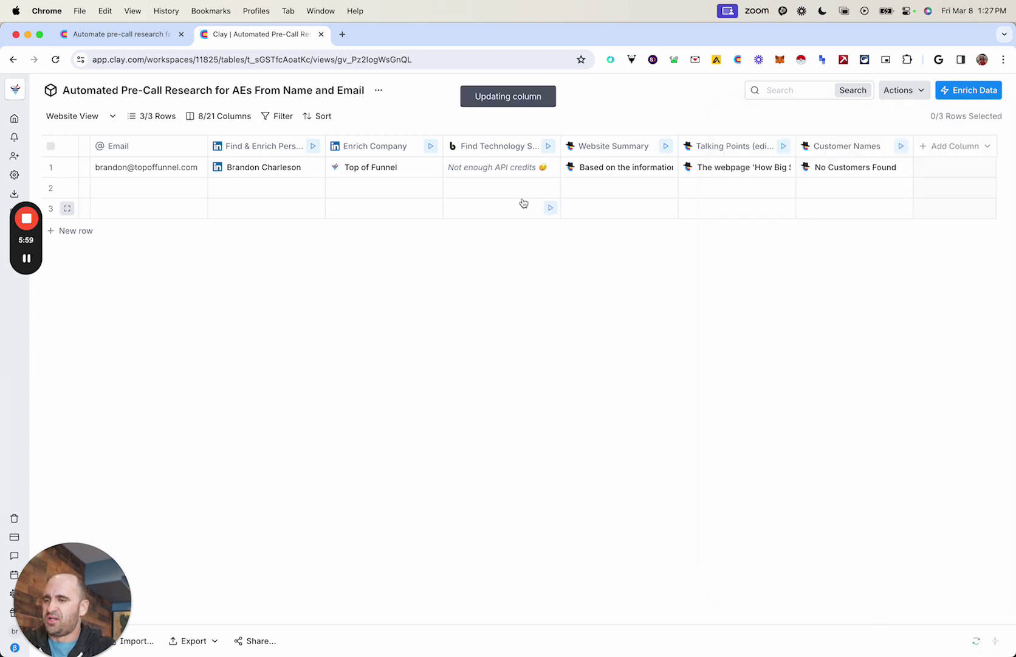
{"action": "left_click", "coordinate": [547, 167]}
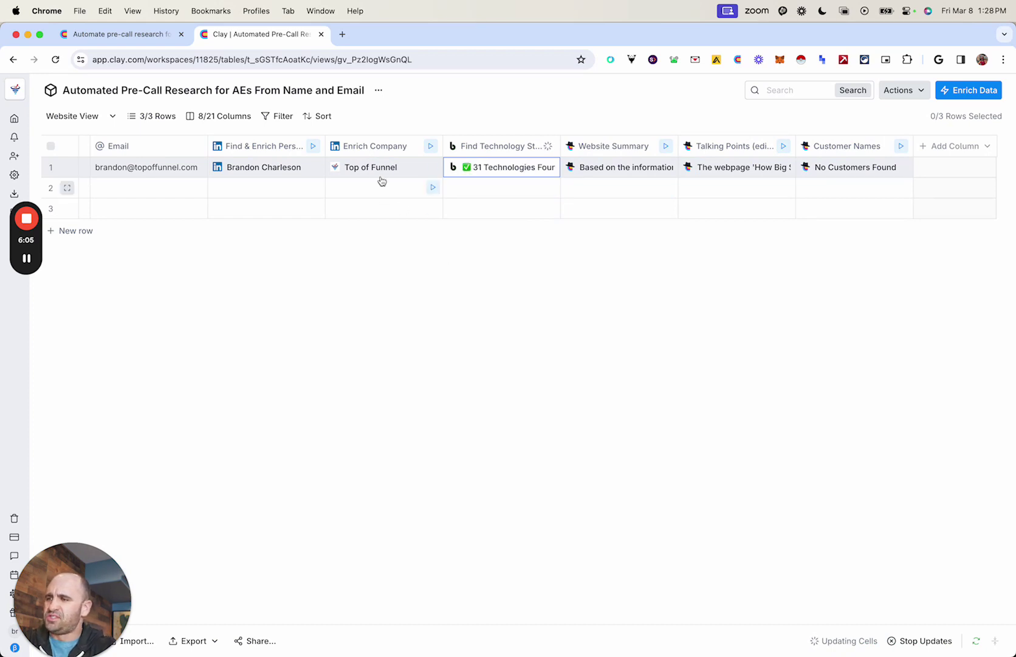
Step: Browse the matched person's LinkedIn details, expanding Experience and its first entry
{"action": "scroll", "coordinate": [249, 182], "scroll_direction": "left", "scroll_amount": 5}
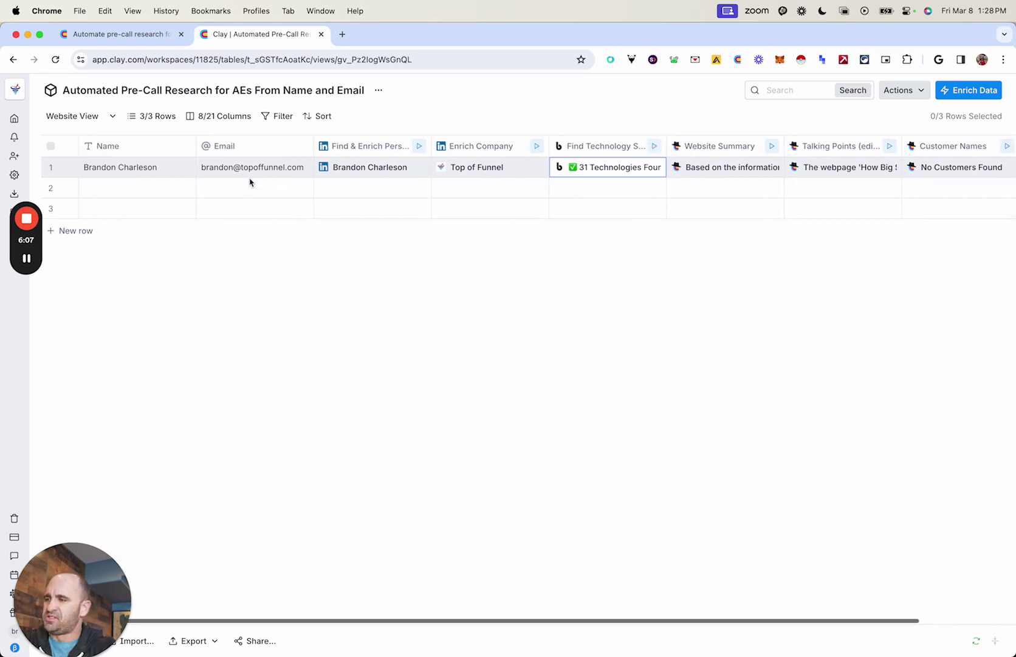
{"action": "left_click", "coordinate": [370, 173]}
{"action": "left_click", "coordinate": [370, 173]}
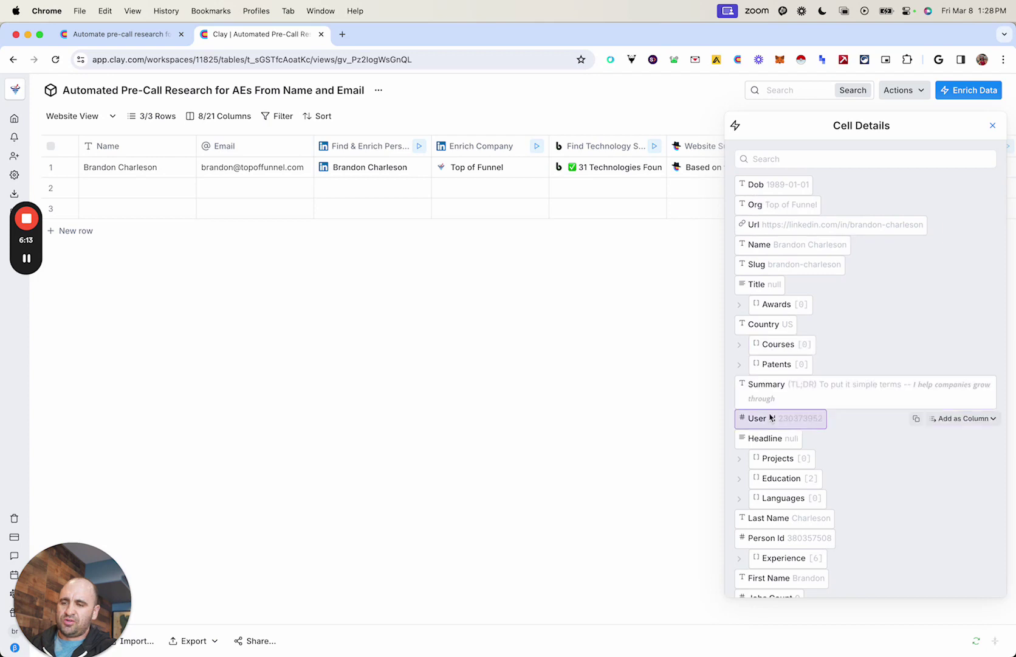
{"action": "scroll", "coordinate": [741, 365], "scroll_direction": "down", "scroll_amount": 4}
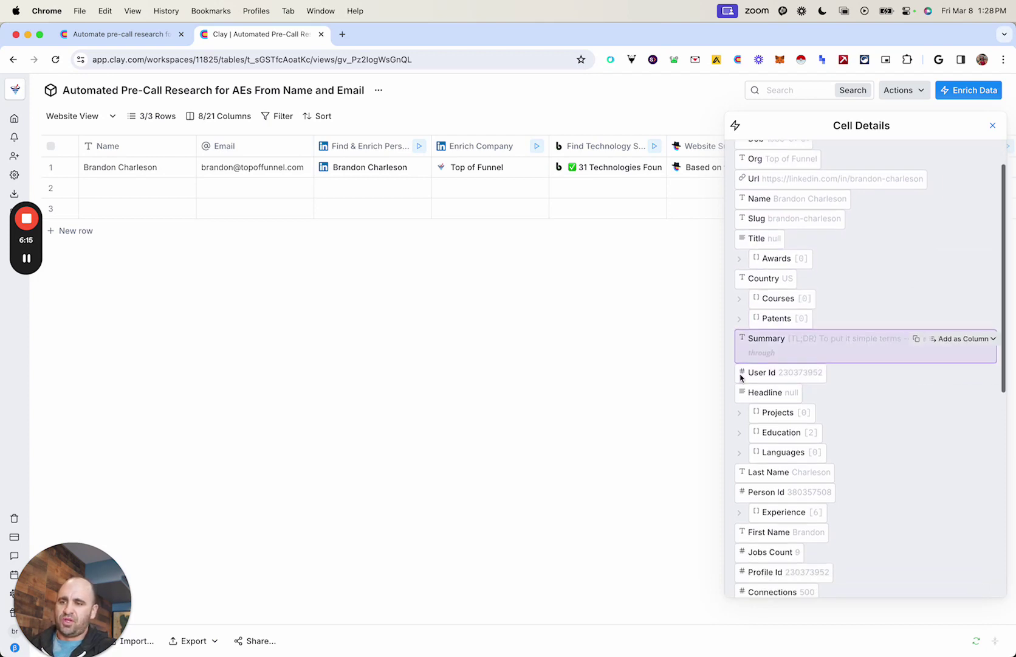
{"action": "scroll", "coordinate": [740, 374], "scroll_direction": "down", "scroll_amount": 1}
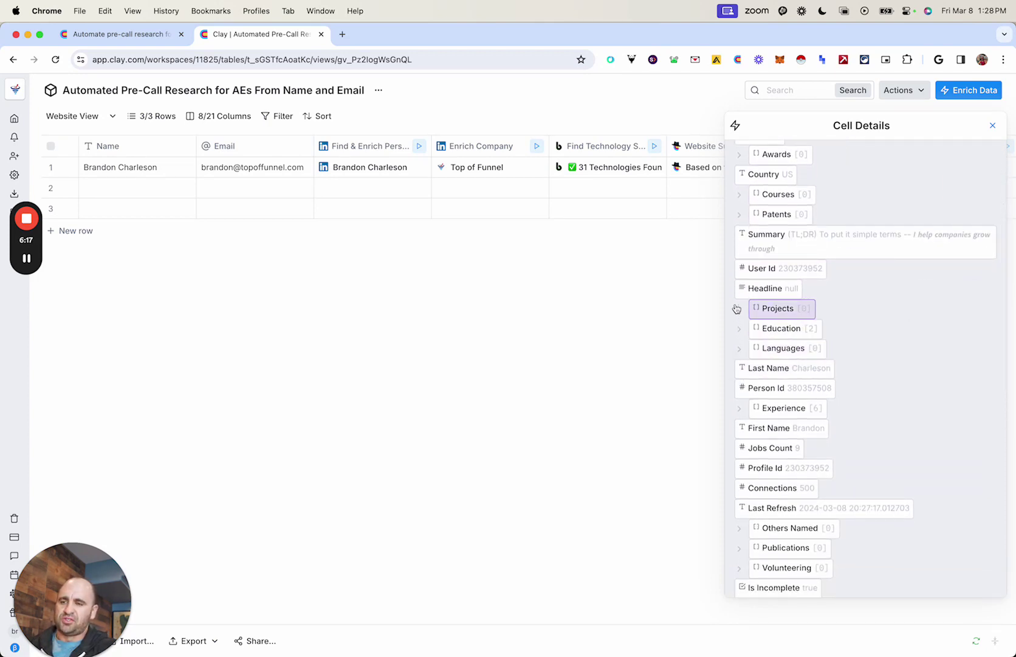
{"action": "scroll", "coordinate": [743, 362], "scroll_direction": "down", "scroll_amount": 1}
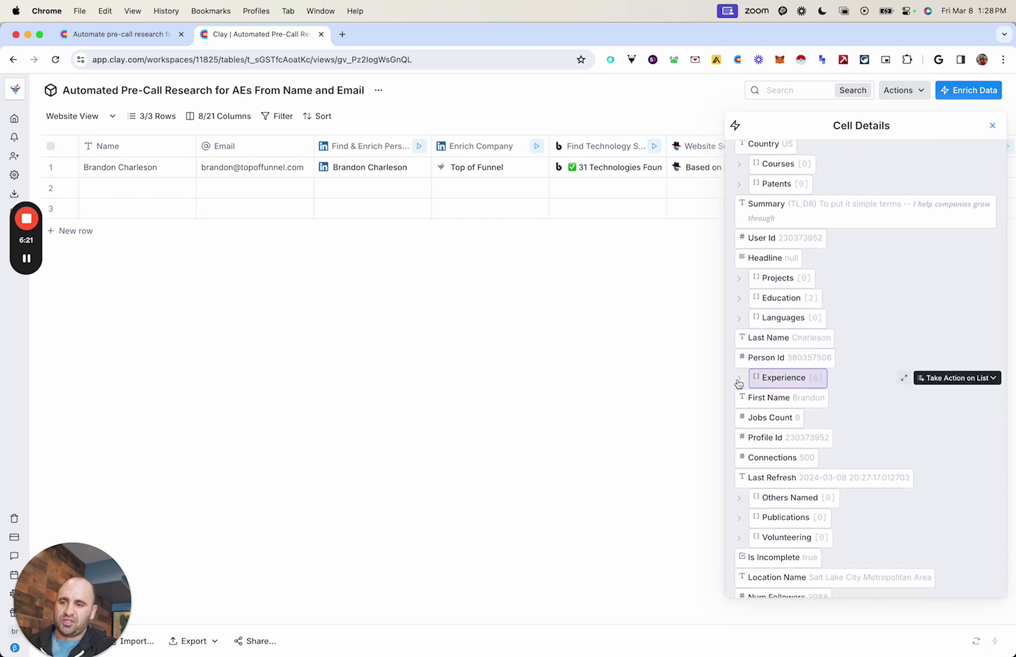
{"action": "left_click", "coordinate": [740, 381]}
{"action": "scroll", "coordinate": [803, 389], "scroll_direction": "down", "scroll_amount": 3}
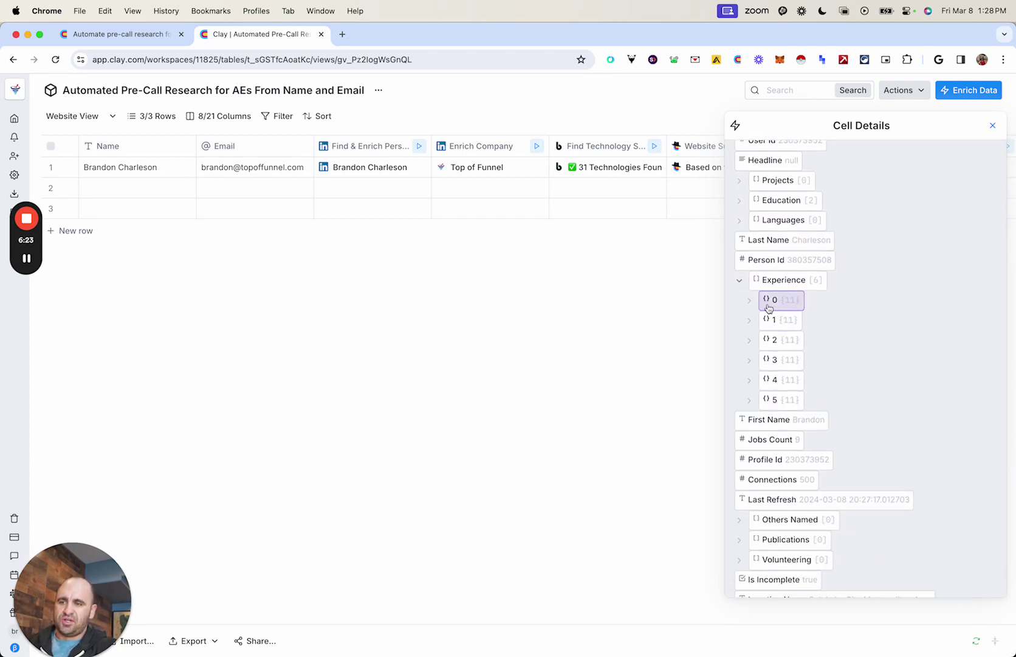
{"action": "left_click", "coordinate": [765, 304]}
{"action": "scroll", "coordinate": [816, 324], "scroll_direction": "down", "scroll_amount": 3}
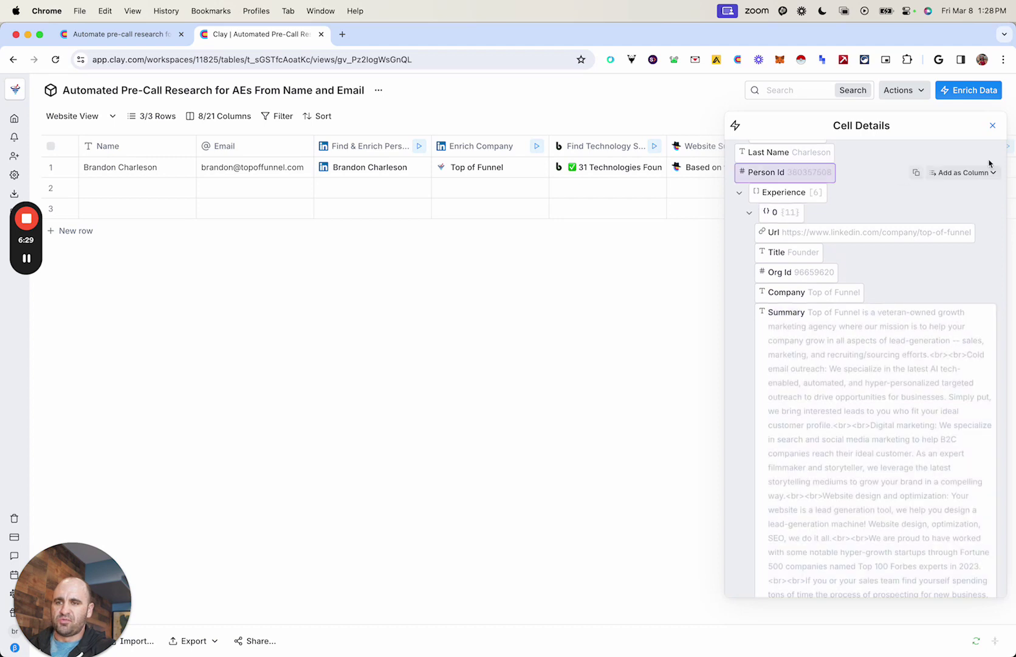
{"action": "left_click", "coordinate": [993, 125]}
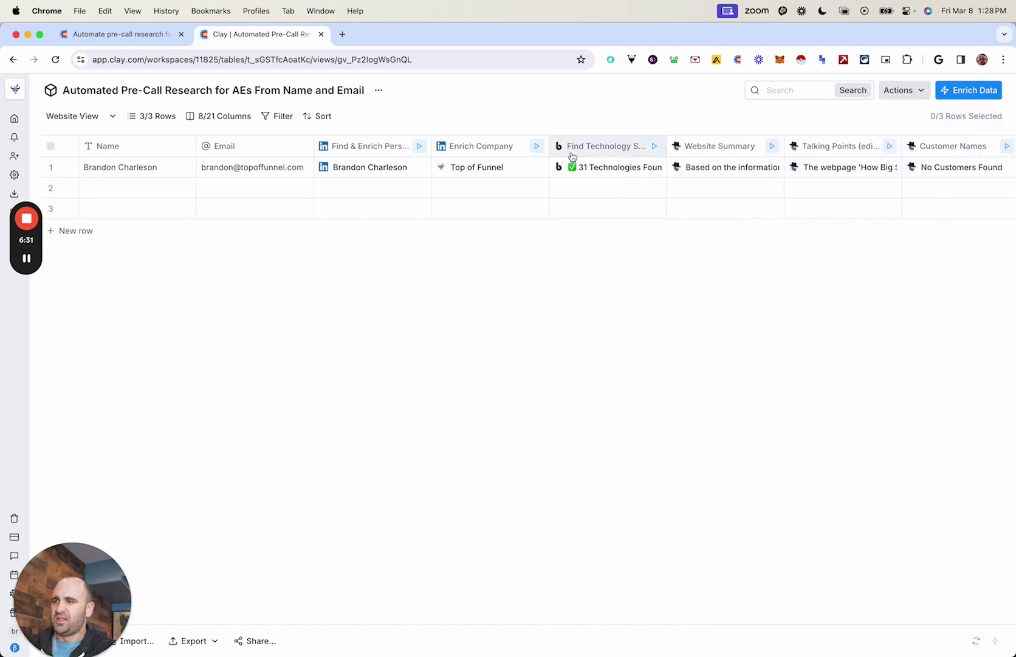
Step: View row 1's enriched Top of Funnel company profile, then close it
{"action": "left_click", "coordinate": [481, 149]}
{"action": "left_click", "coordinate": [433, 105]}
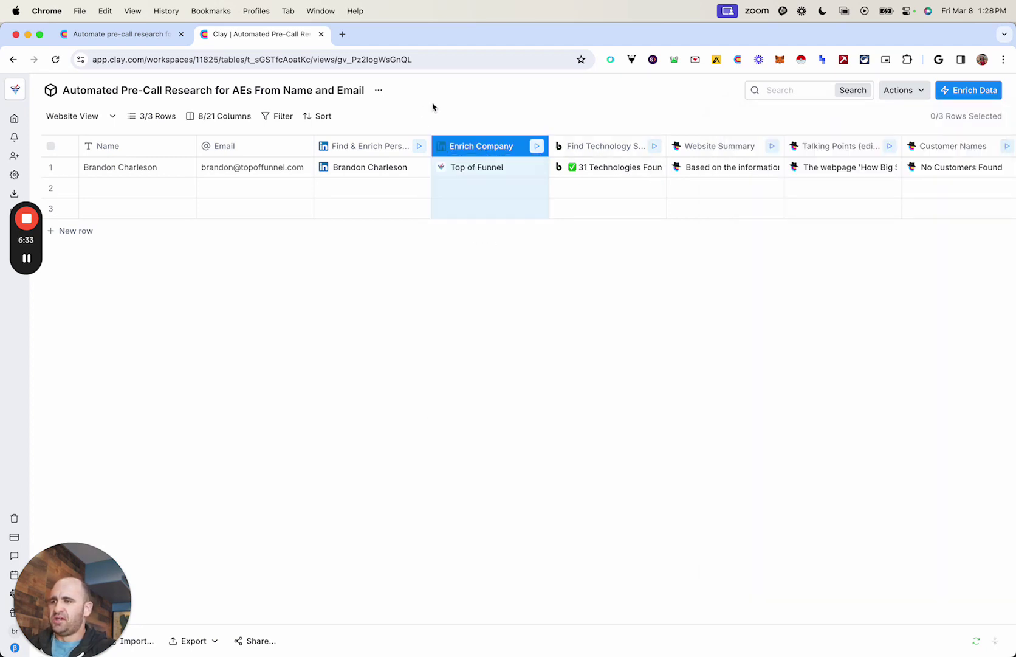
{"action": "left_click", "coordinate": [459, 175]}
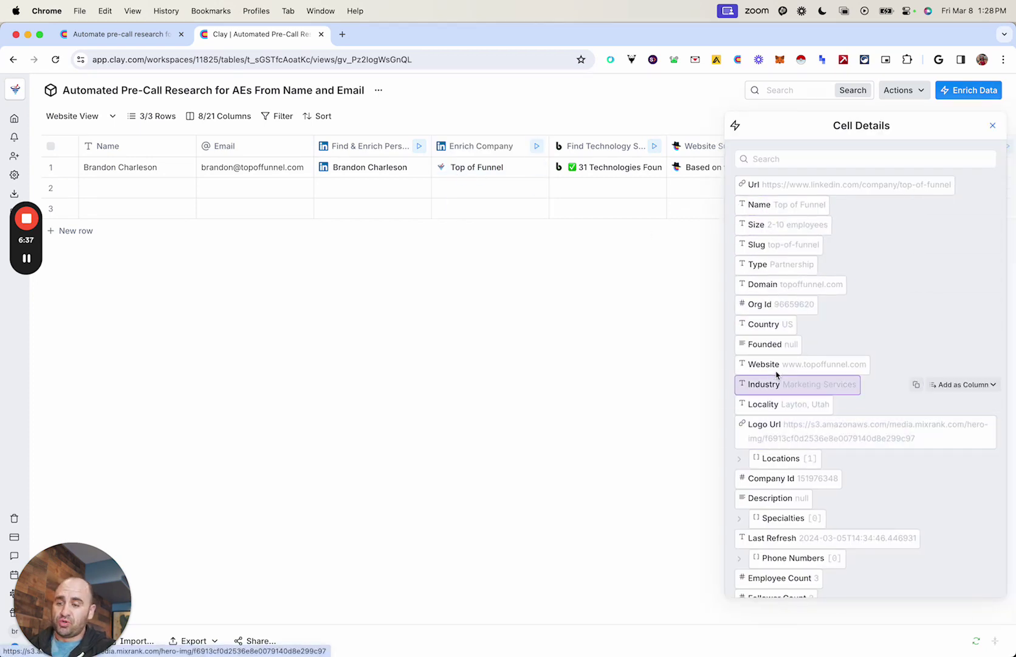
{"action": "scroll", "coordinate": [772, 462], "scroll_direction": "down", "scroll_amount": 2}
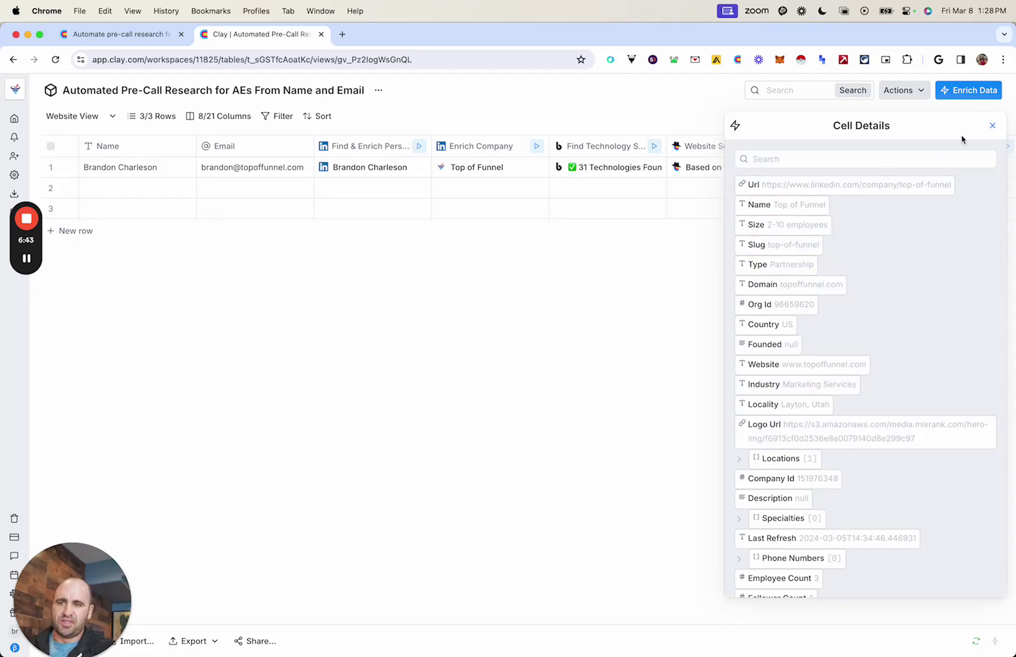
{"action": "left_click", "coordinate": [992, 125]}
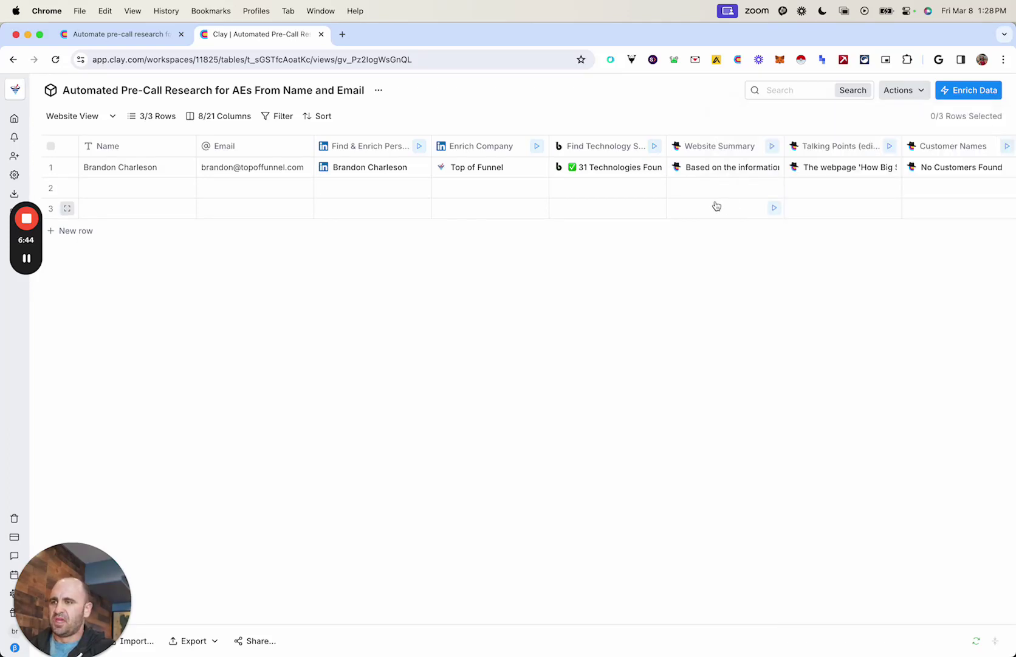
{"action": "left_click", "coordinate": [597, 168]}
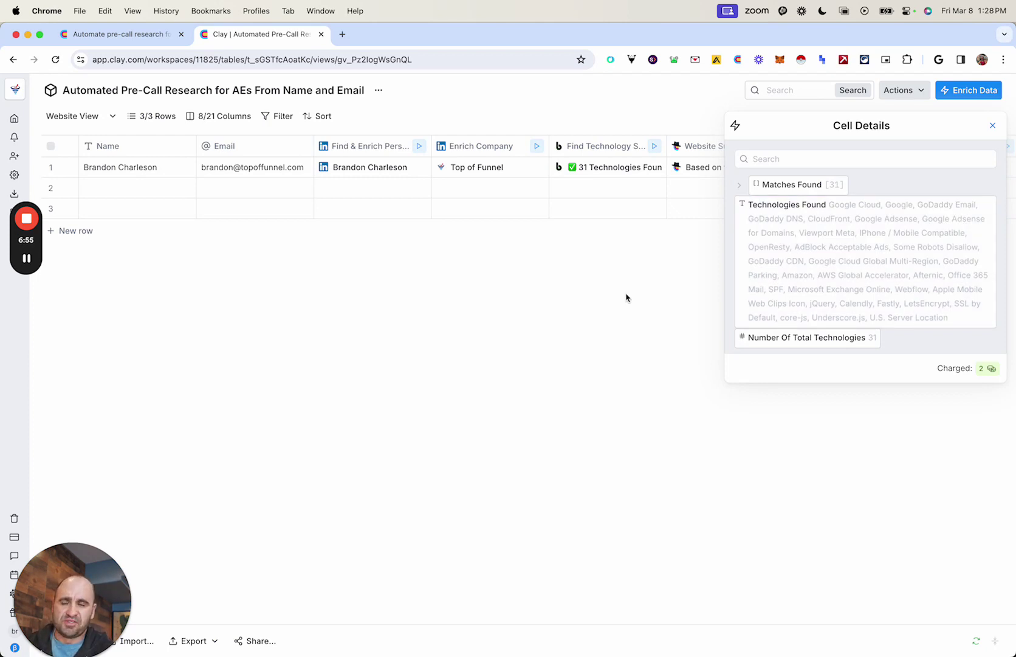
{"action": "mouse_move", "coordinate": [783, 236]}
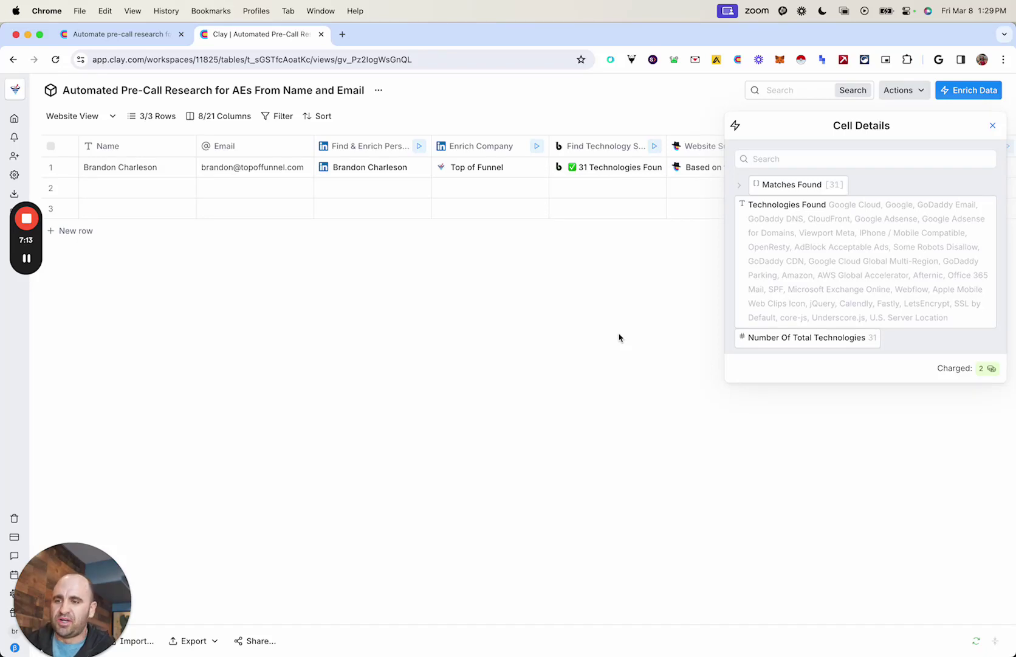
{"action": "left_click", "coordinate": [993, 126]}
{"action": "left_click", "coordinate": [594, 151]}
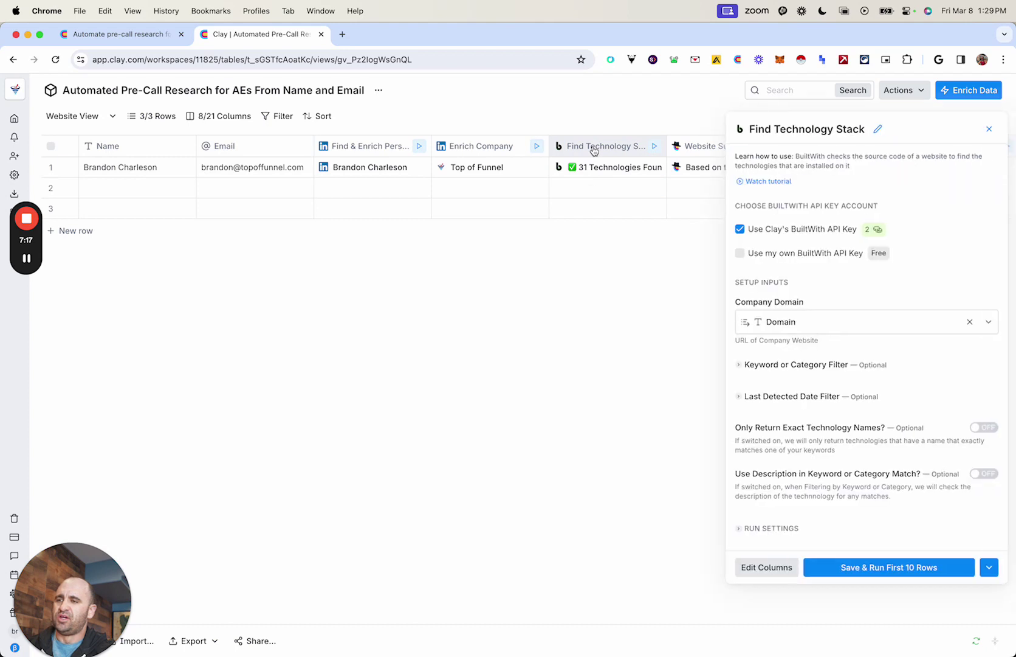
{"action": "left_click", "coordinate": [787, 365]}
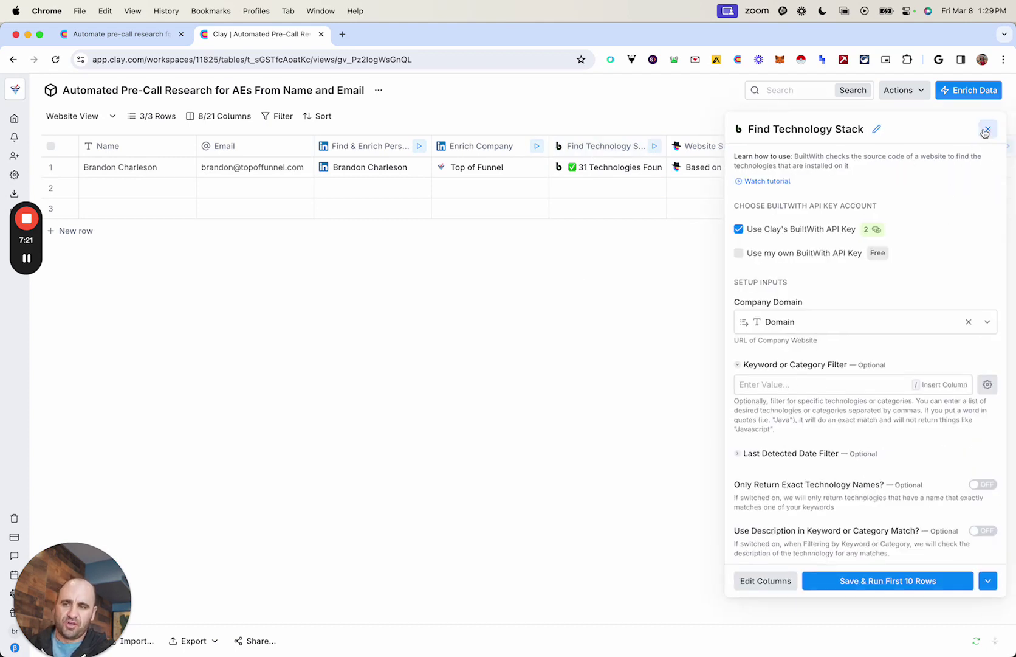
{"action": "left_click", "coordinate": [988, 129]}
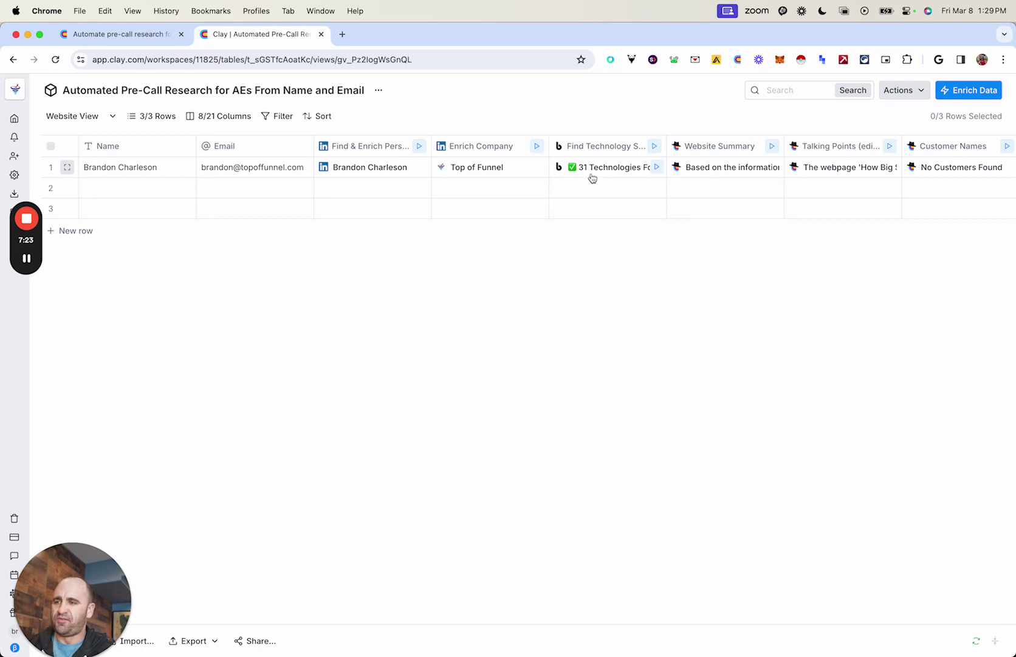
{"action": "scroll", "coordinate": [593, 174], "scroll_direction": "right", "scroll_amount": 2}
{"action": "scroll", "coordinate": [674, 200], "scroll_direction": "right", "scroll_amount": 3}
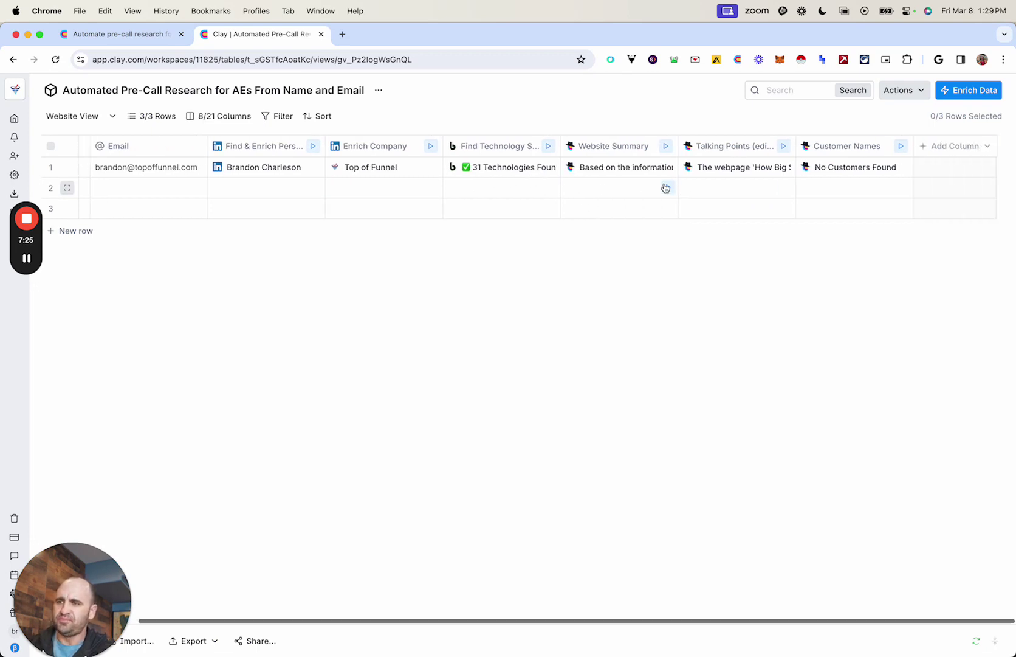
{"action": "left_click", "coordinate": [598, 172]}
{"action": "mouse_move", "coordinate": [753, 245]}
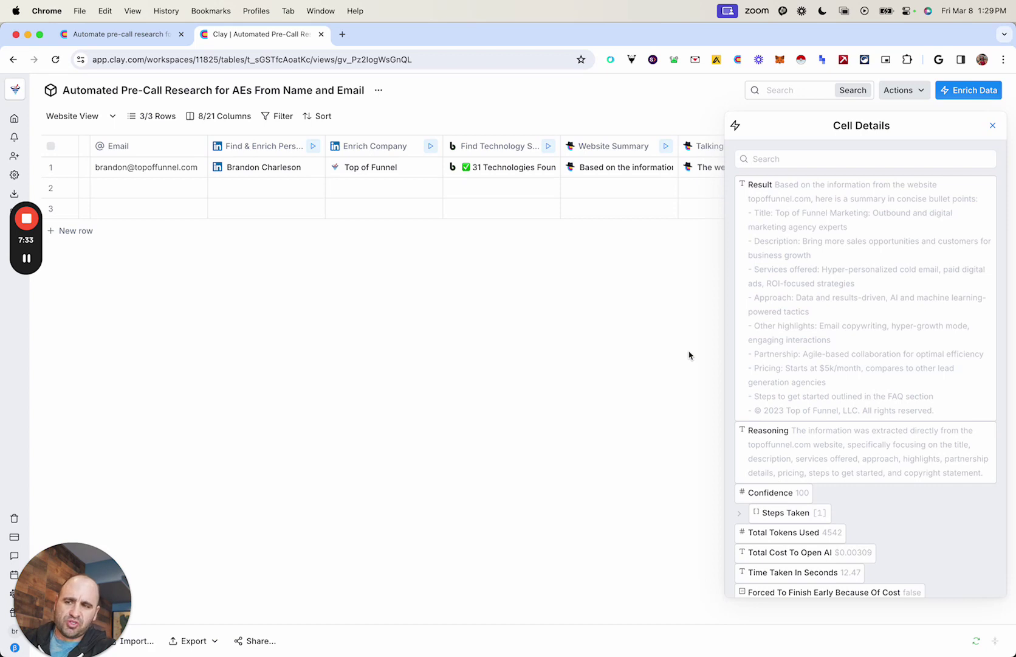
{"action": "scroll", "coordinate": [772, 363], "scroll_direction": "down", "scroll_amount": 1}
{"action": "mouse_move", "coordinate": [769, 491]}
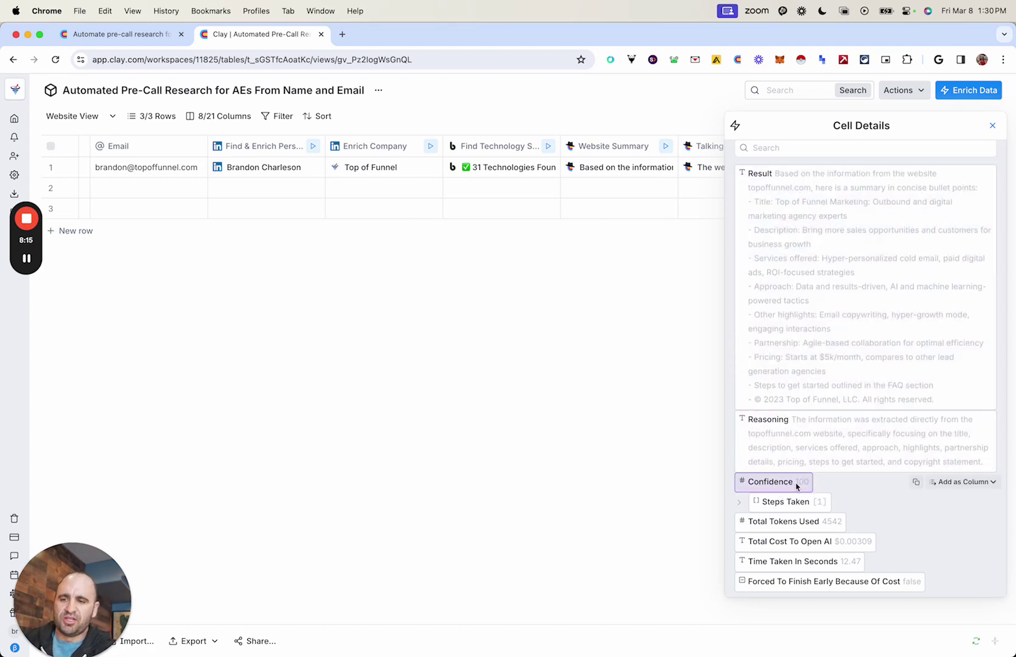
{"action": "left_click", "coordinate": [994, 125]}
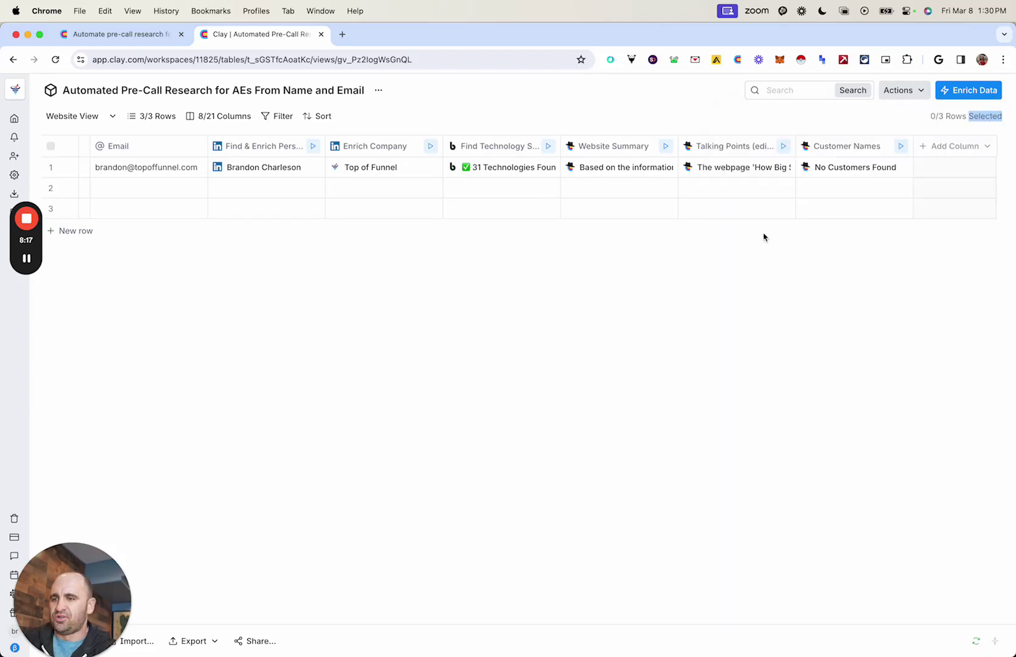
{"action": "left_click", "coordinate": [840, 168]}
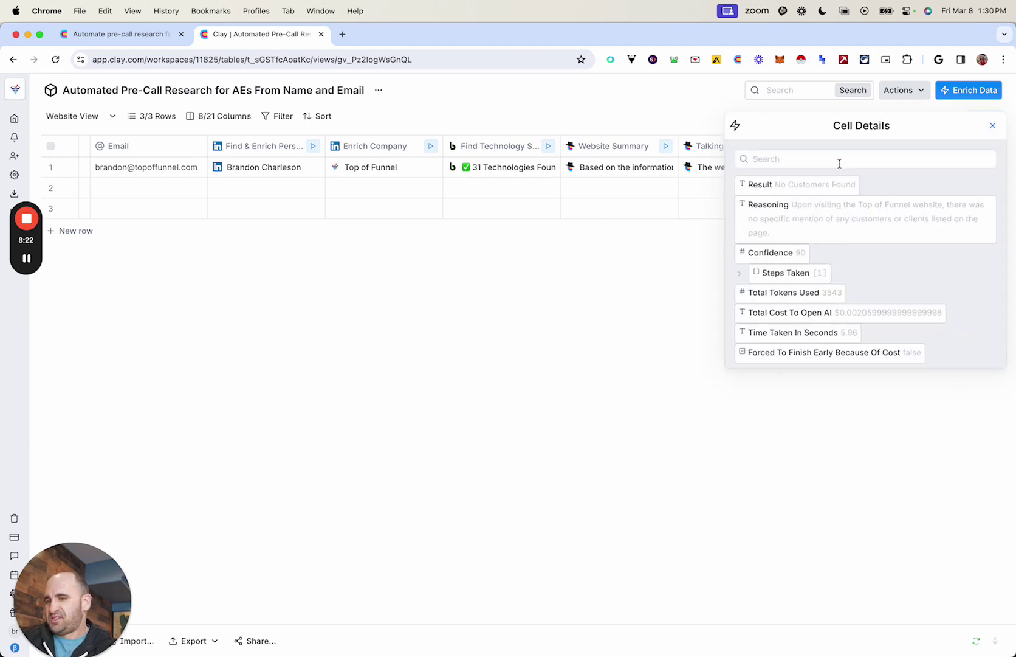
{"action": "left_click", "coordinate": [993, 125]}
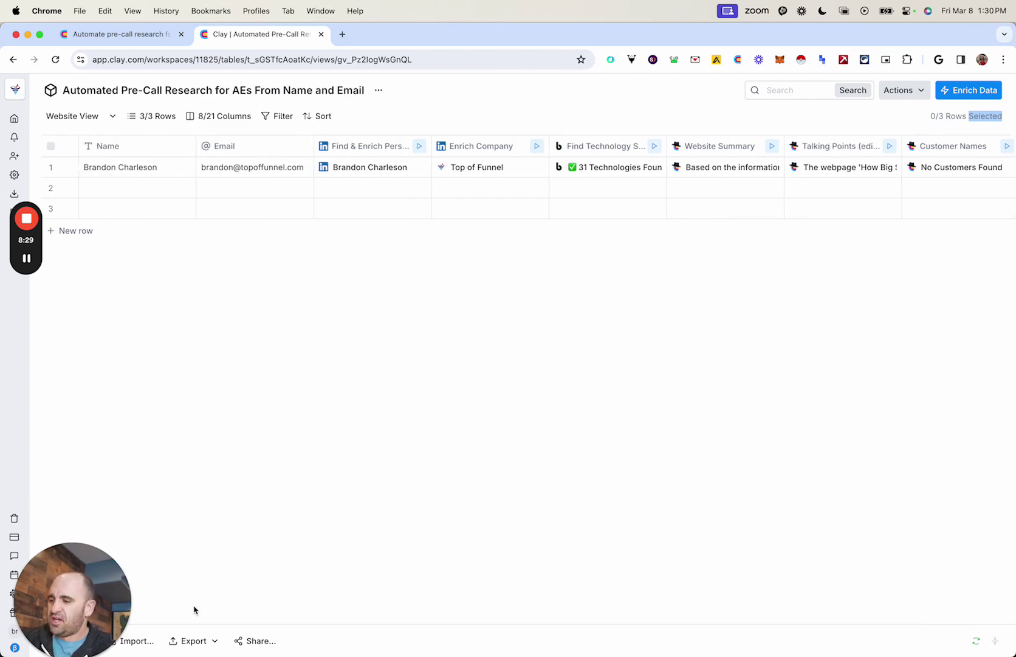
{"action": "left_click", "coordinate": [135, 641]}
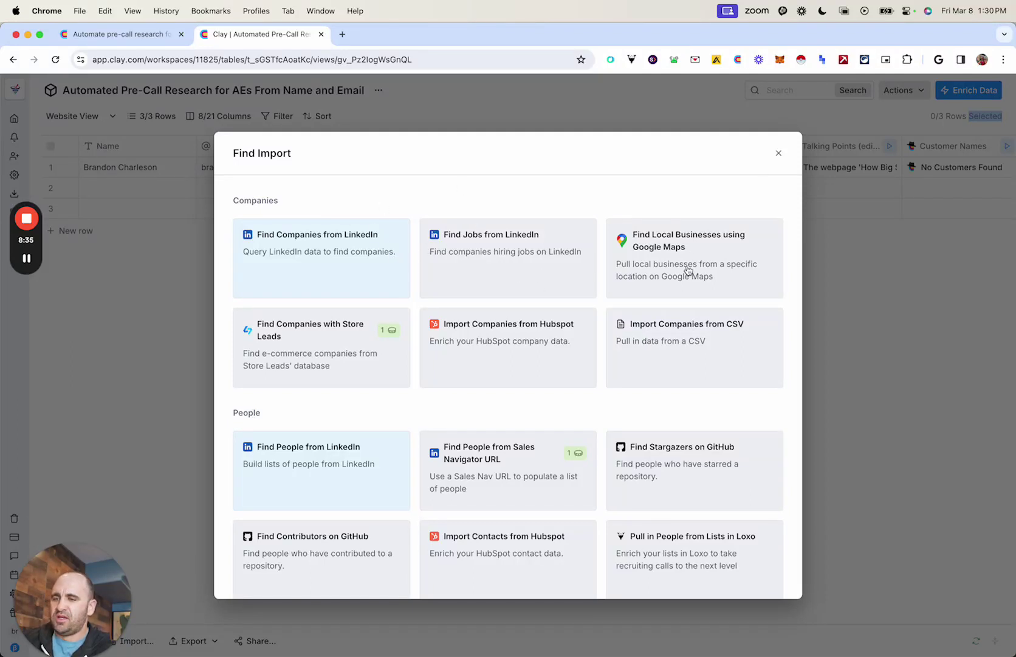
{"action": "left_click", "coordinate": [779, 153]}
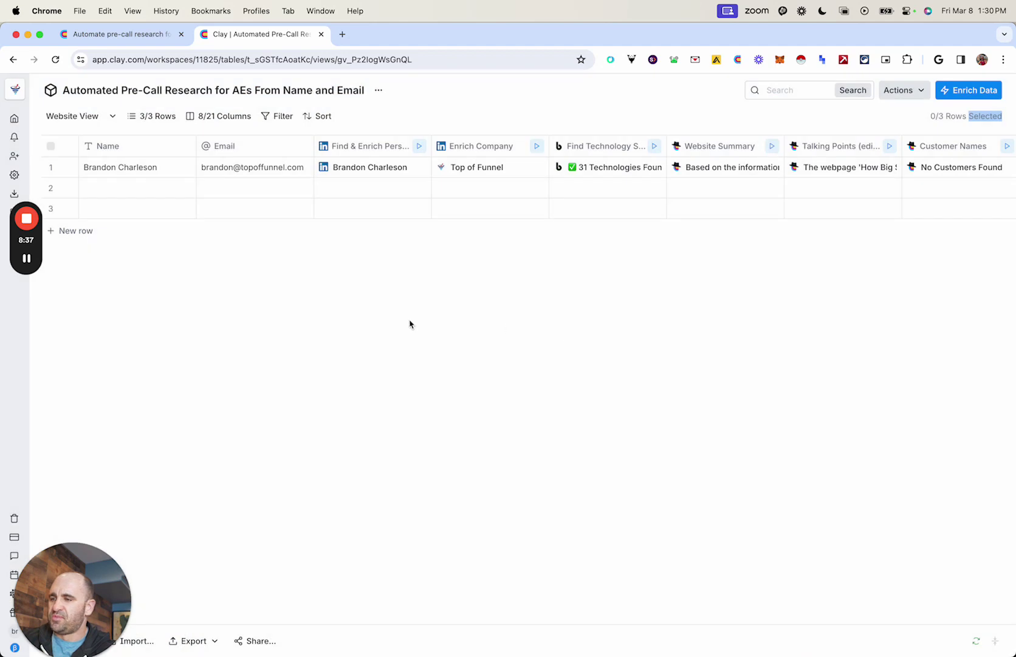
{"action": "scroll", "coordinate": [633, 185], "scroll_direction": "right", "scroll_amount": 3}
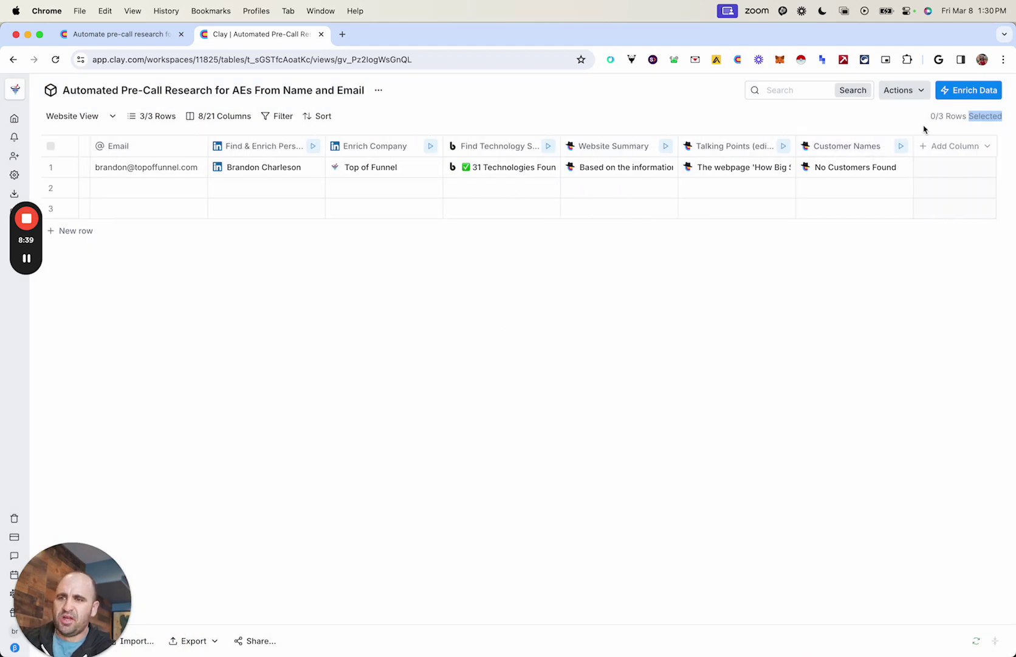
{"action": "left_click", "coordinate": [969, 90]}
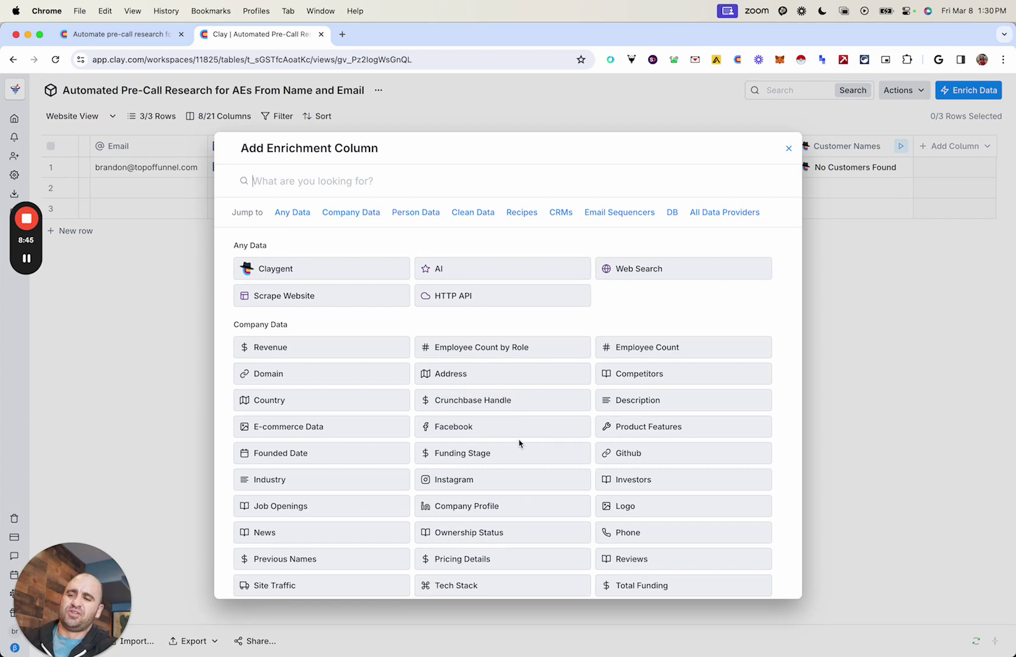
{"action": "left_click", "coordinate": [790, 148]}
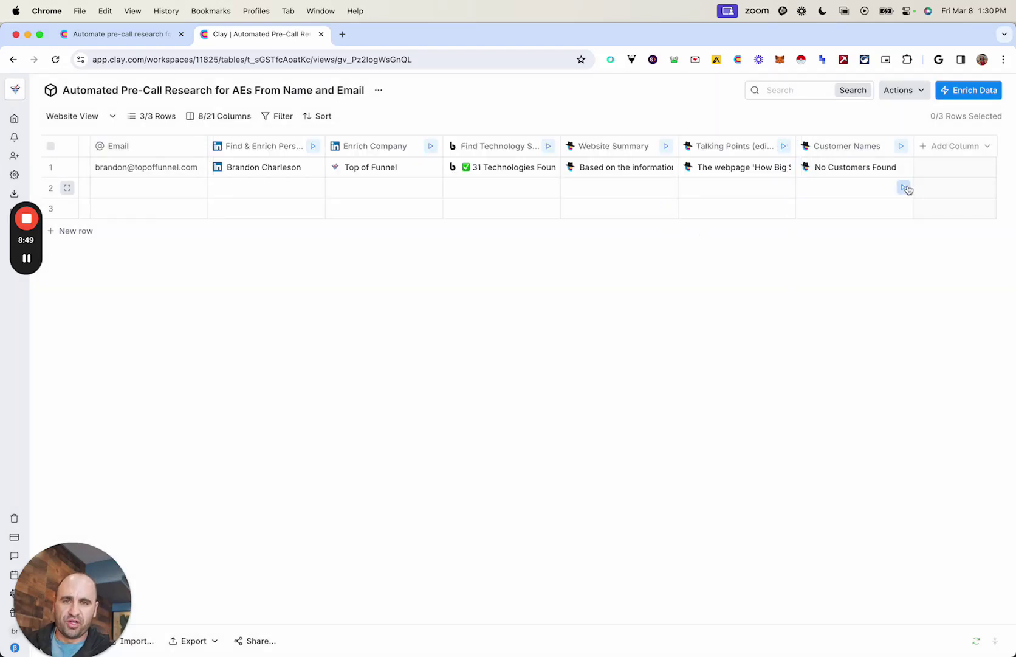